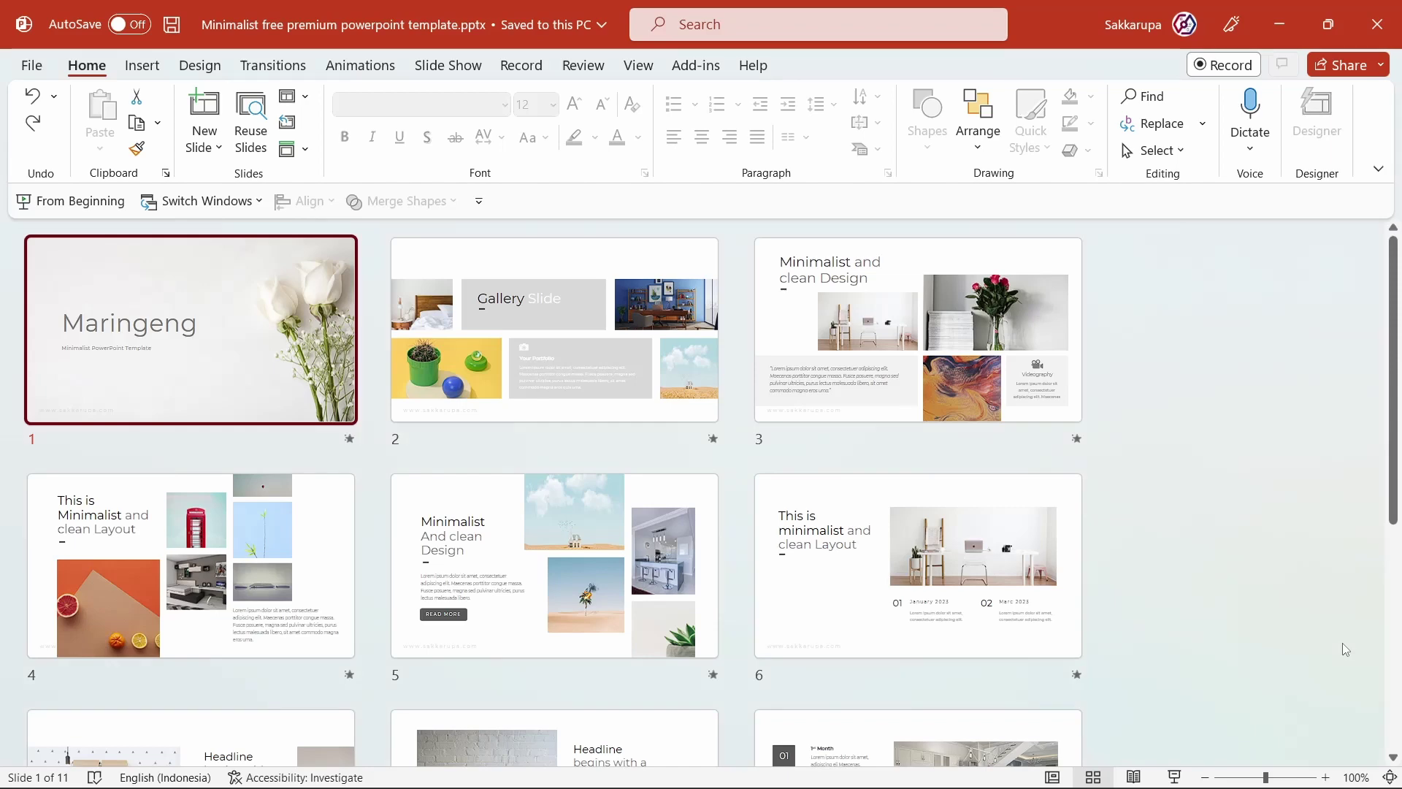
# Step: Play the slideshow from slide 1 and advance through the Gallery and Minimalist design slides
pyautogui.scroll(-3, 1346, 650)
pyautogui.scroll(-3, 1346, 649)
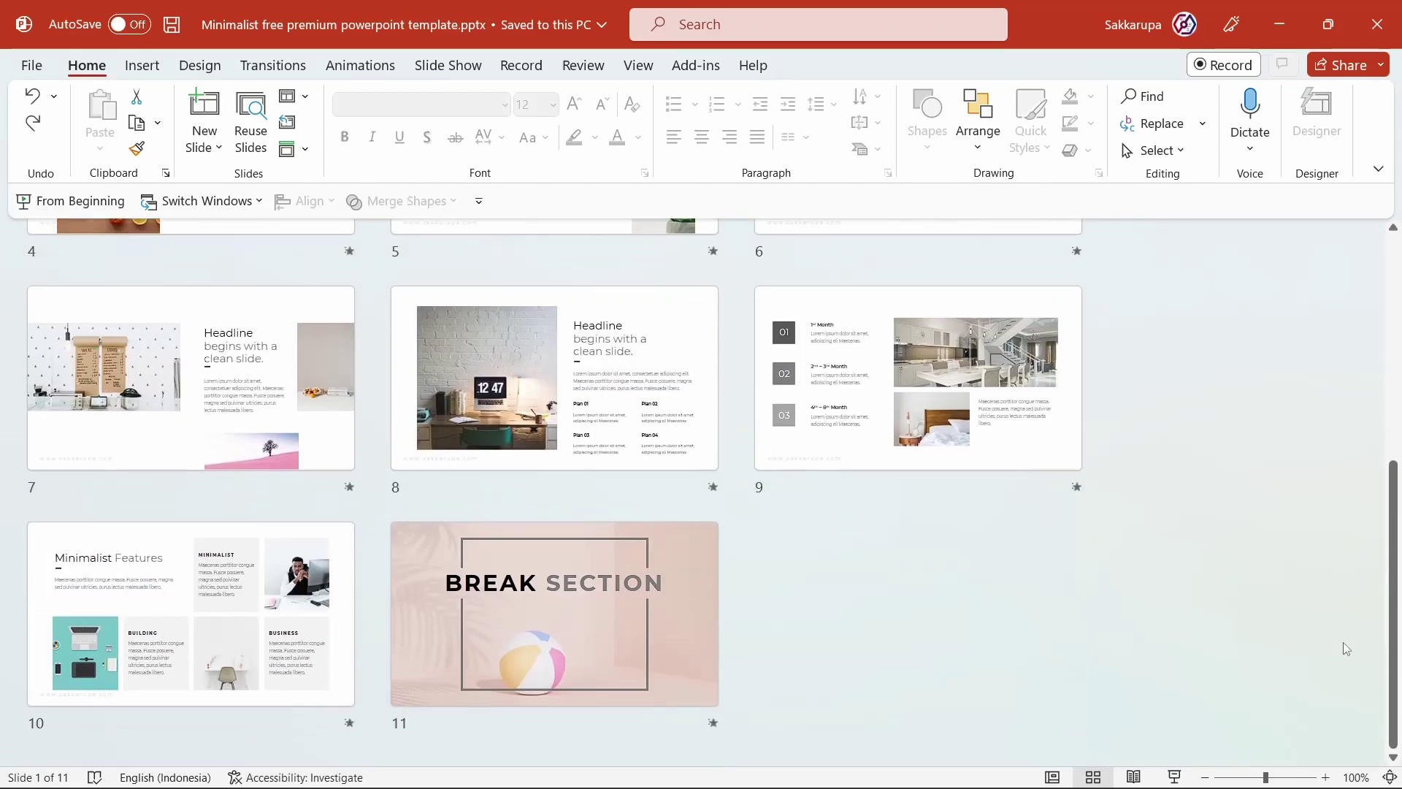
pyautogui.scroll(3, 1343, 642)
pyautogui.scroll(3, 1343, 642)
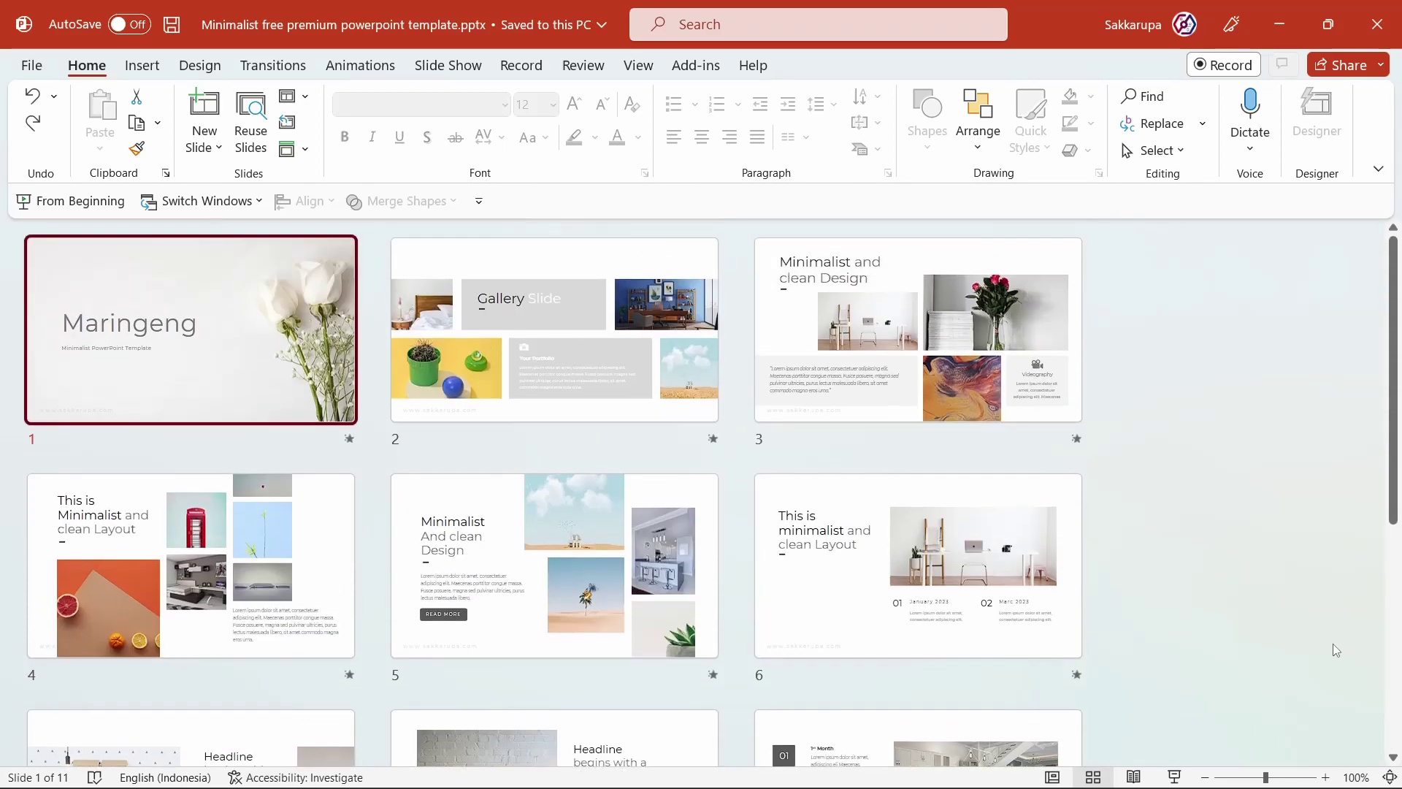
pyautogui.click(103, 203)
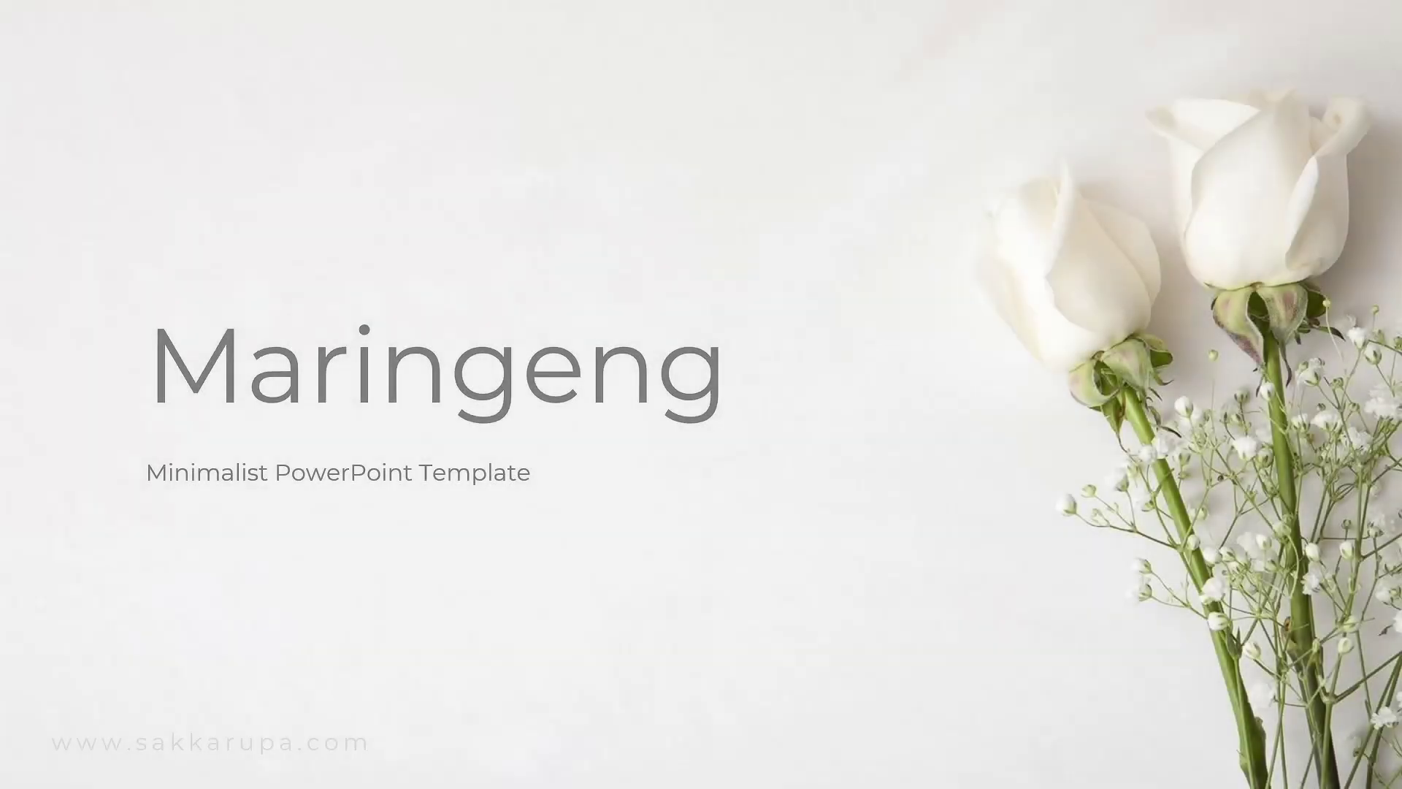
pyautogui.press('Right')
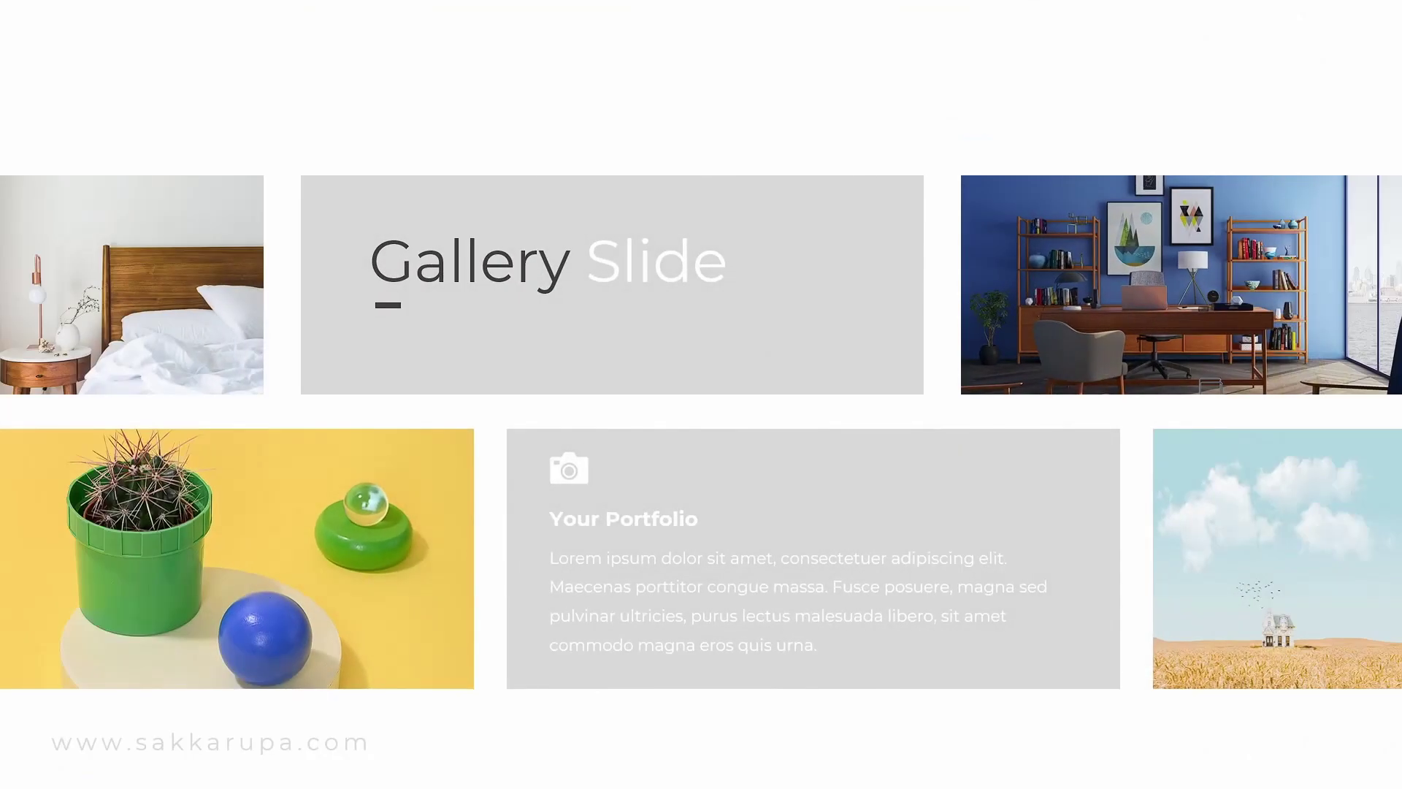
pyautogui.press('Right')
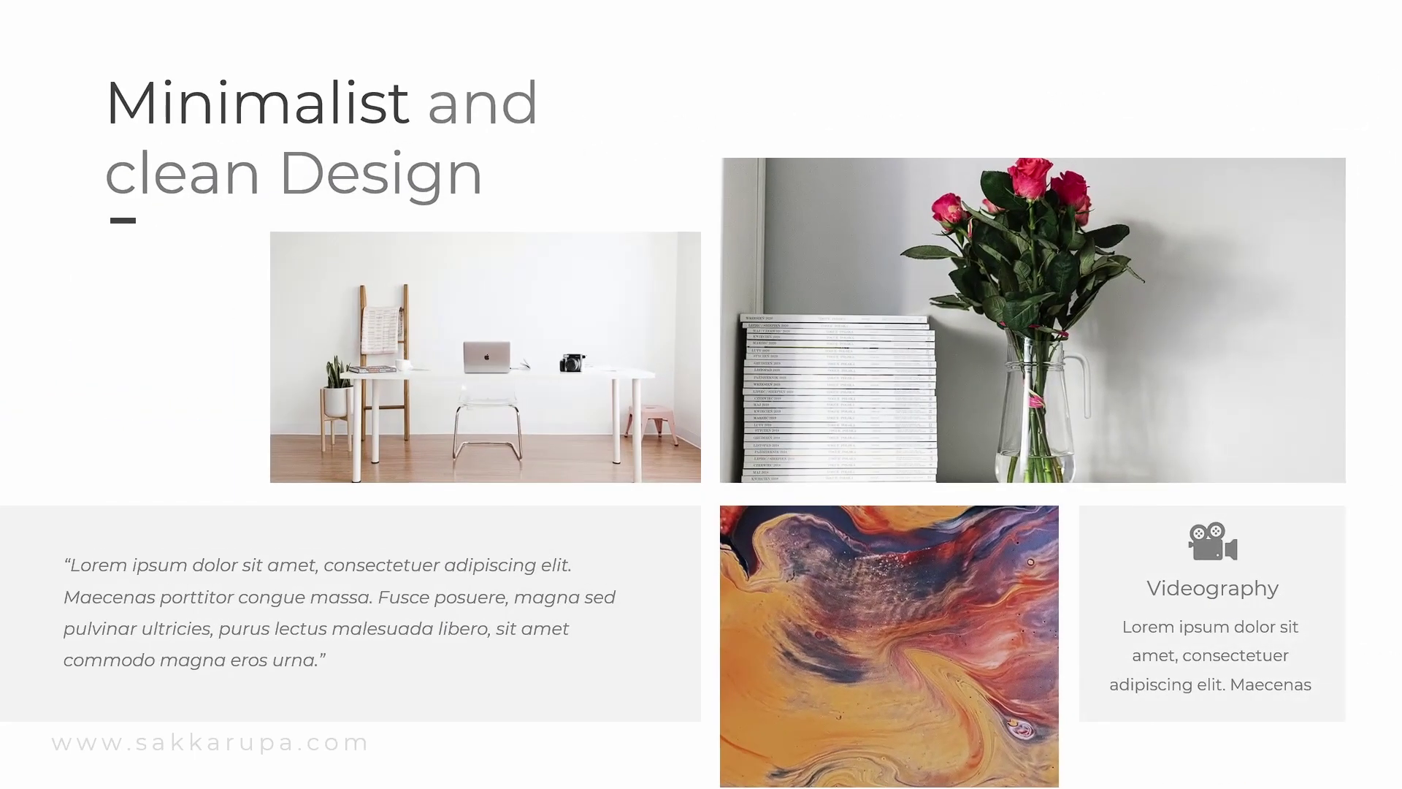
pyautogui.press('Right')
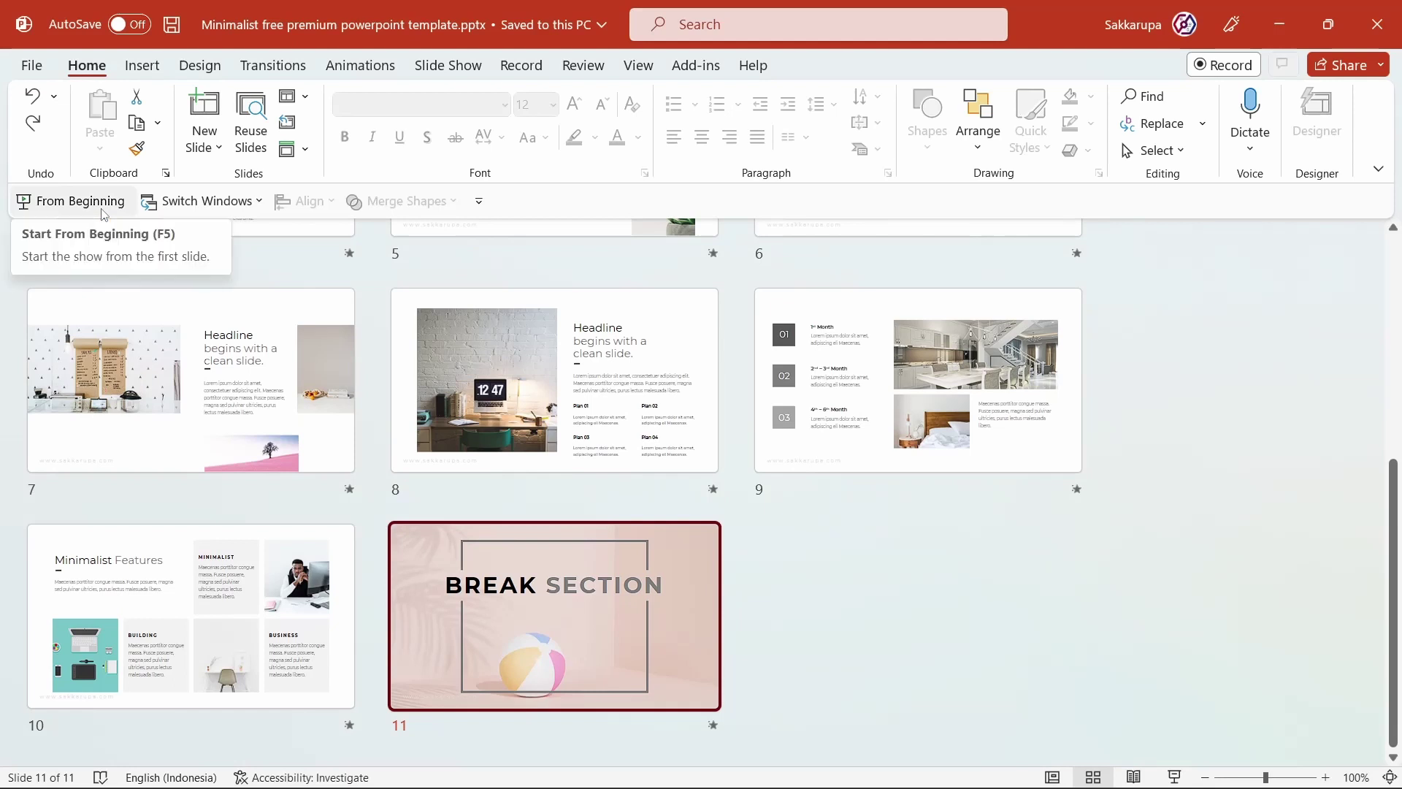
# Step: Return to Normal view and select the Maringeng title slide
pyautogui.click(1052, 776)
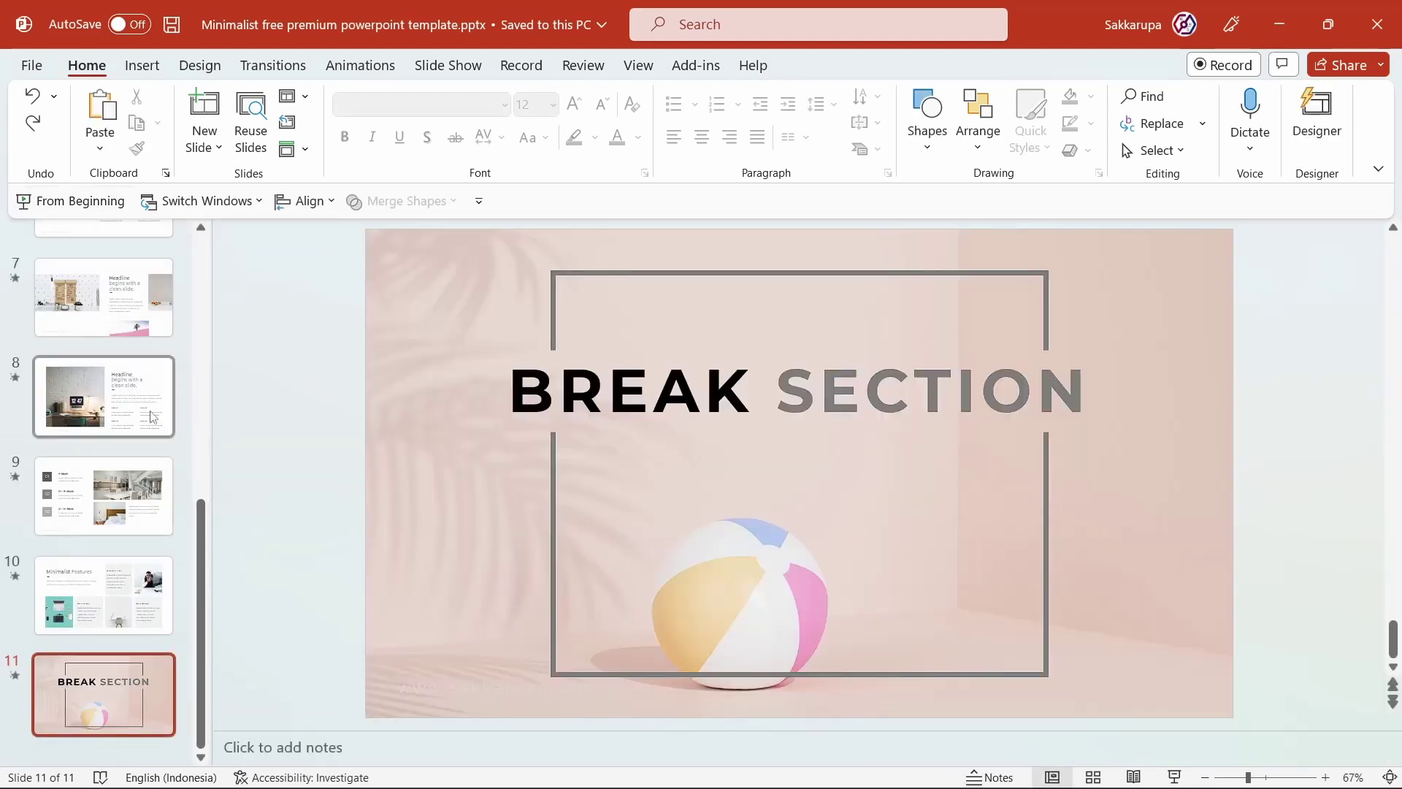
pyautogui.scroll(3, 97, 440)
pyautogui.scroll(5, 97, 441)
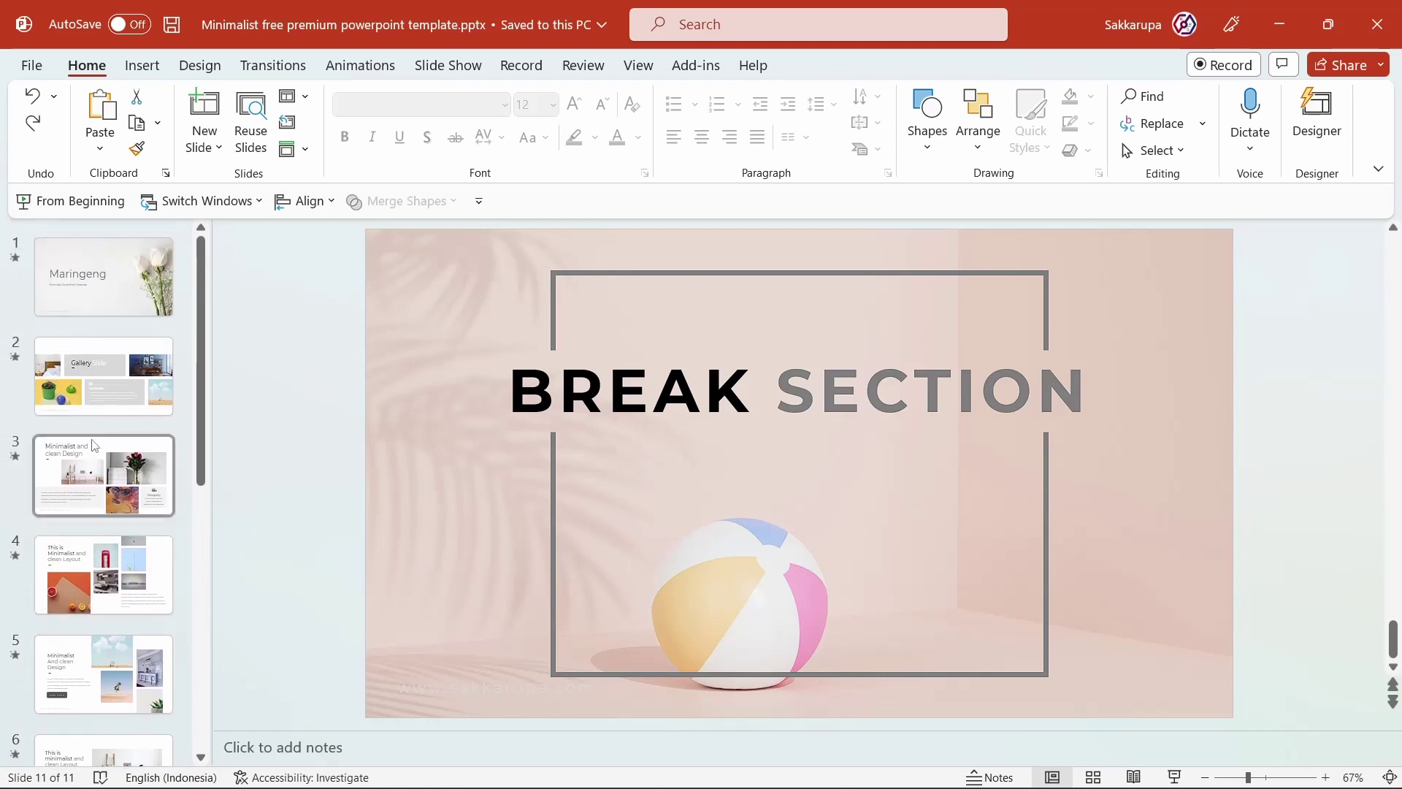
pyautogui.click(93, 383)
pyautogui.click(100, 310)
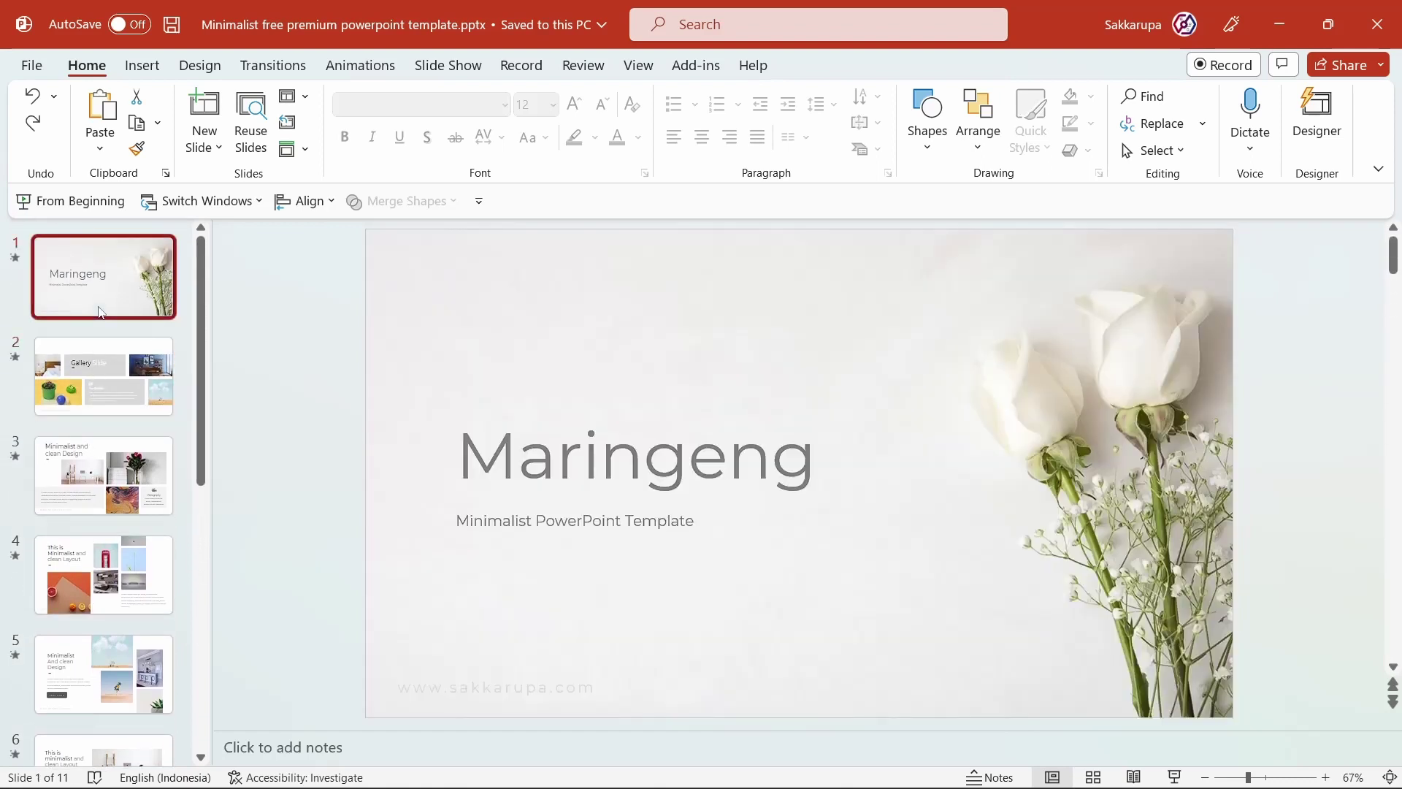
# Step: Set the title slide's background picture to nature-3044755_1280.jpg
pyautogui.rightClick(250, 384)
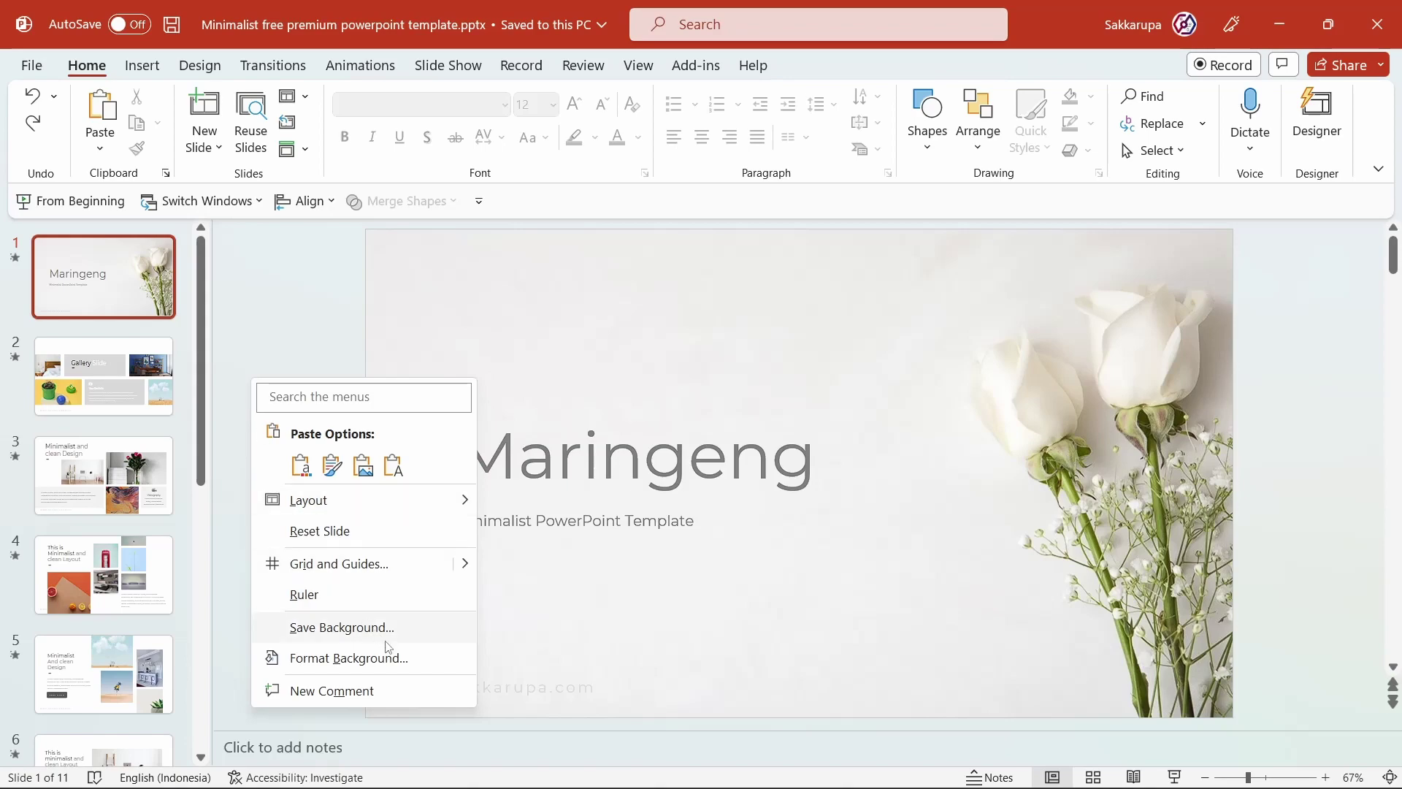
pyautogui.click(400, 662)
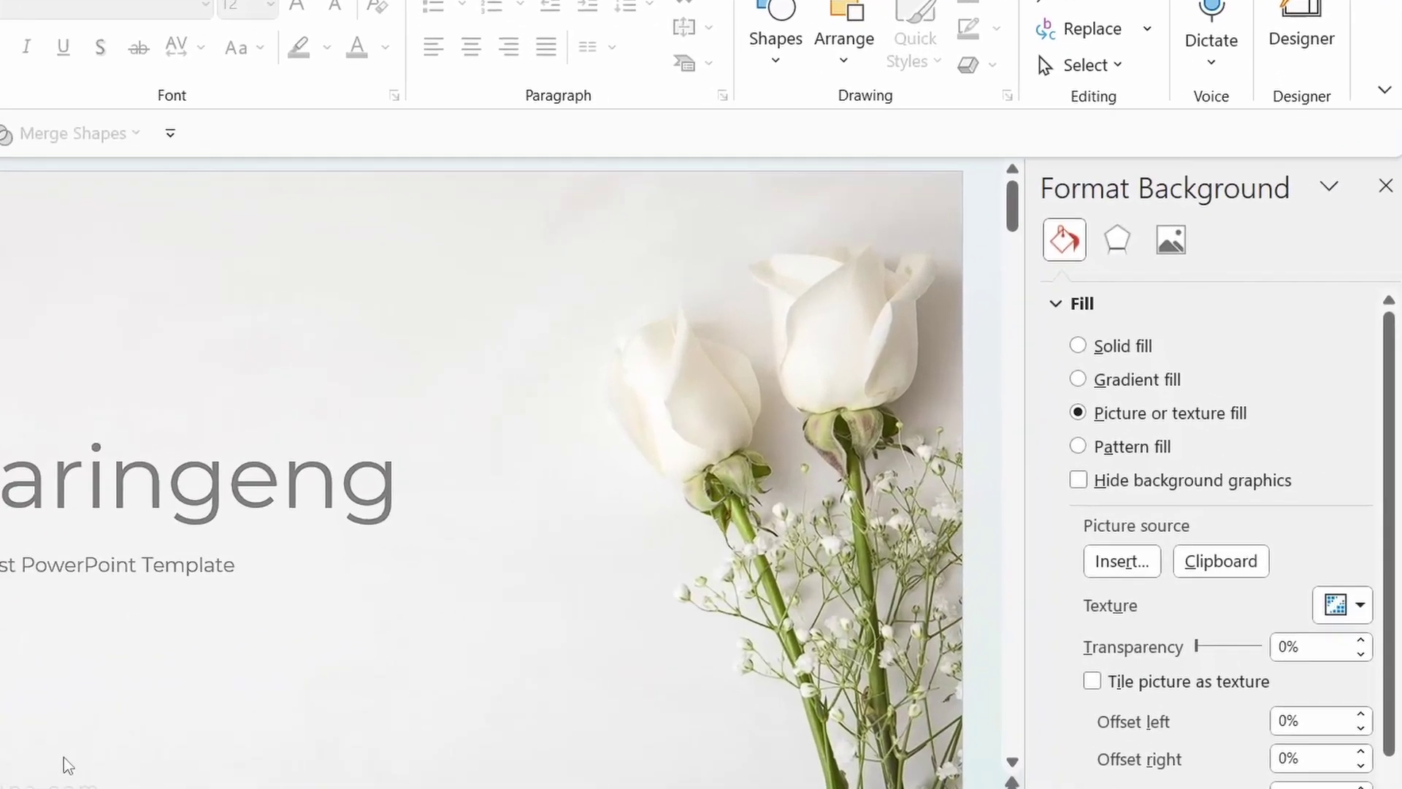
pyautogui.click(1125, 562)
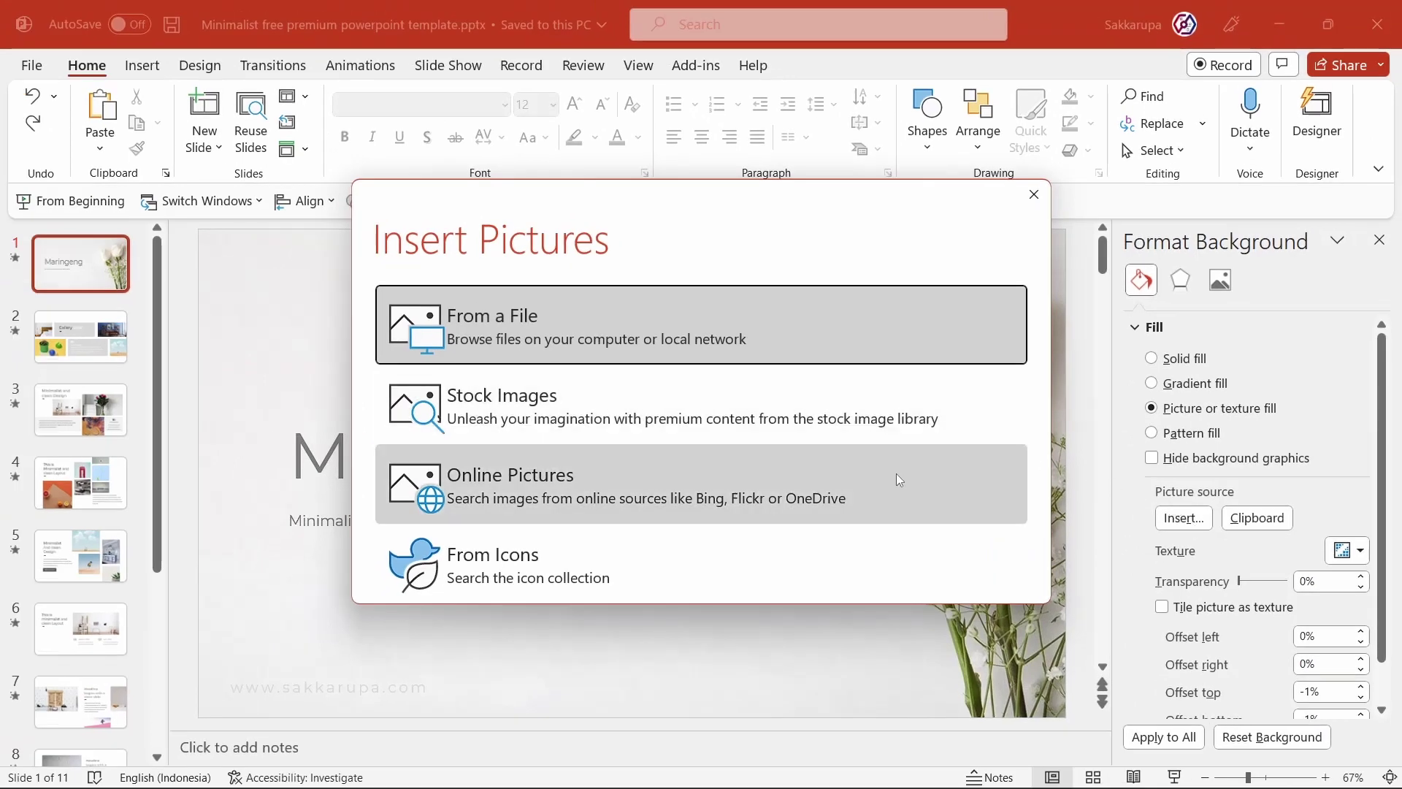
pyautogui.click(888, 330)
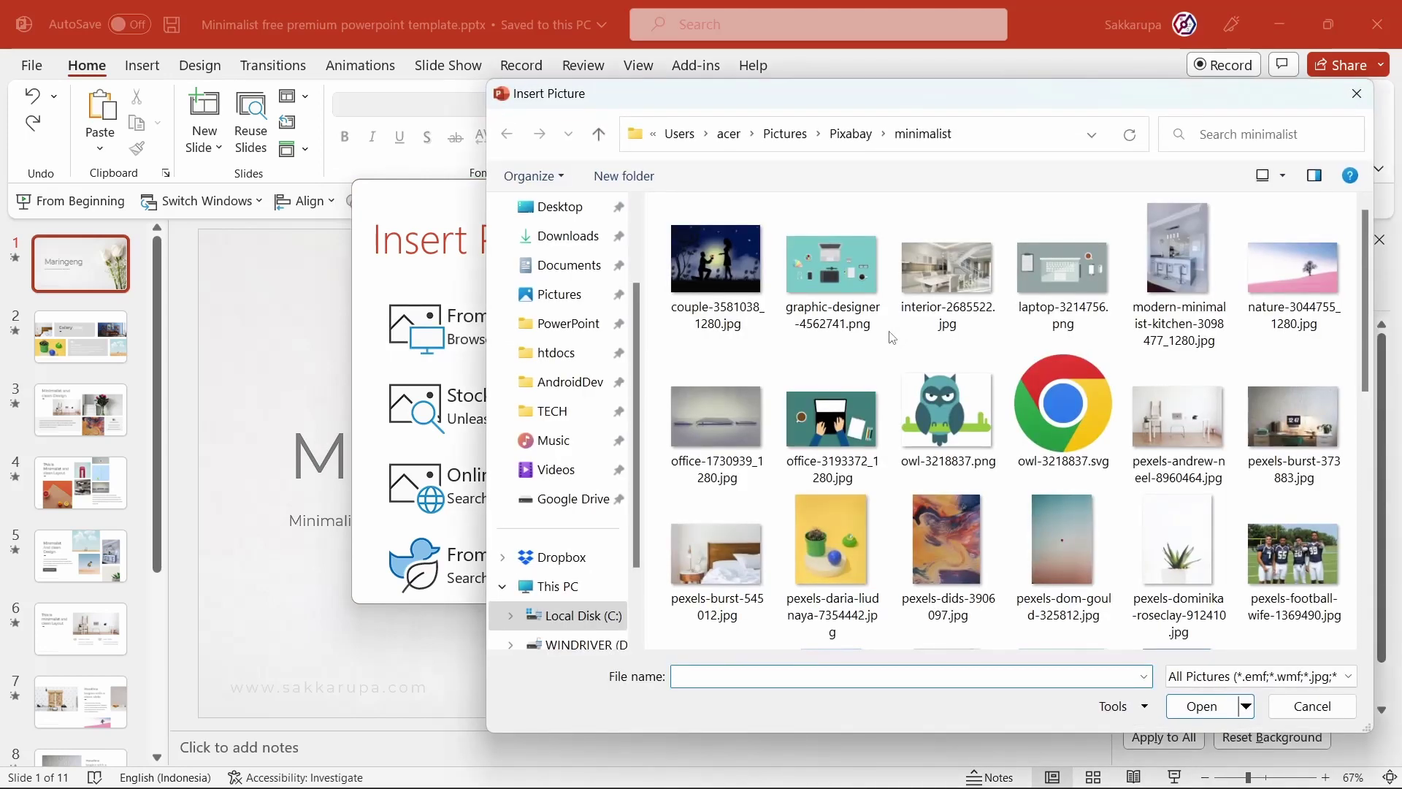
pyautogui.click(1255, 267)
pyautogui.doubleClick(1255, 267)
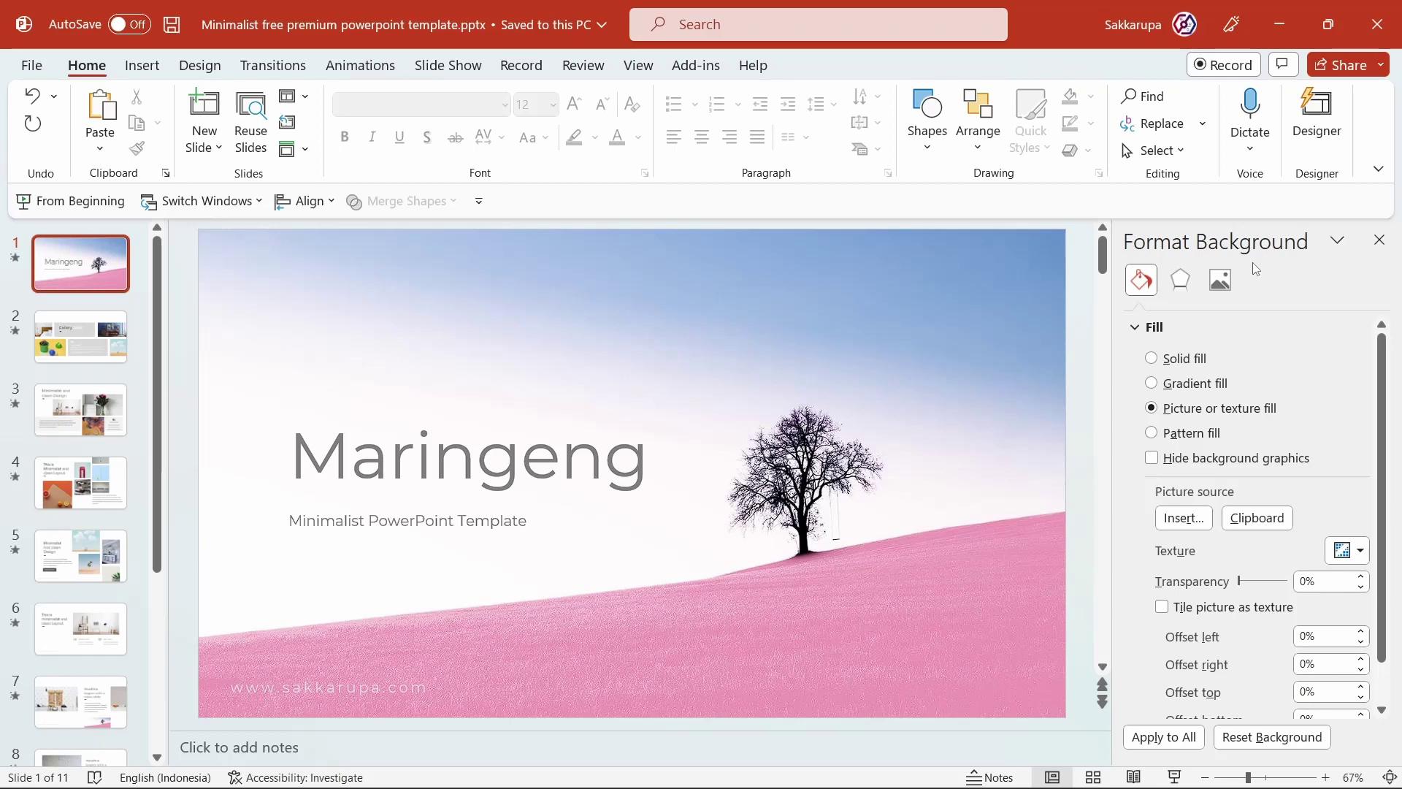
pyautogui.click(1379, 241)
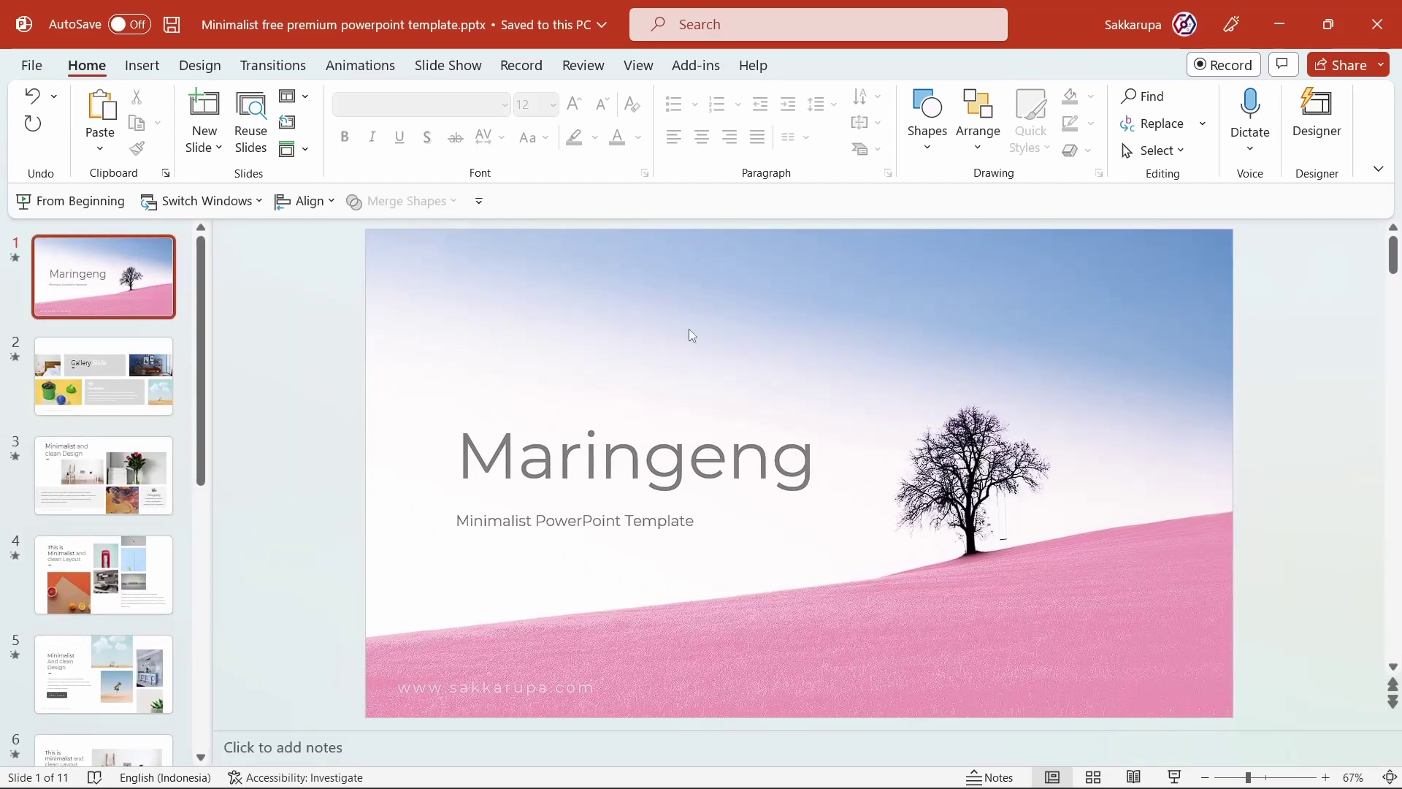
pyautogui.click(94, 377)
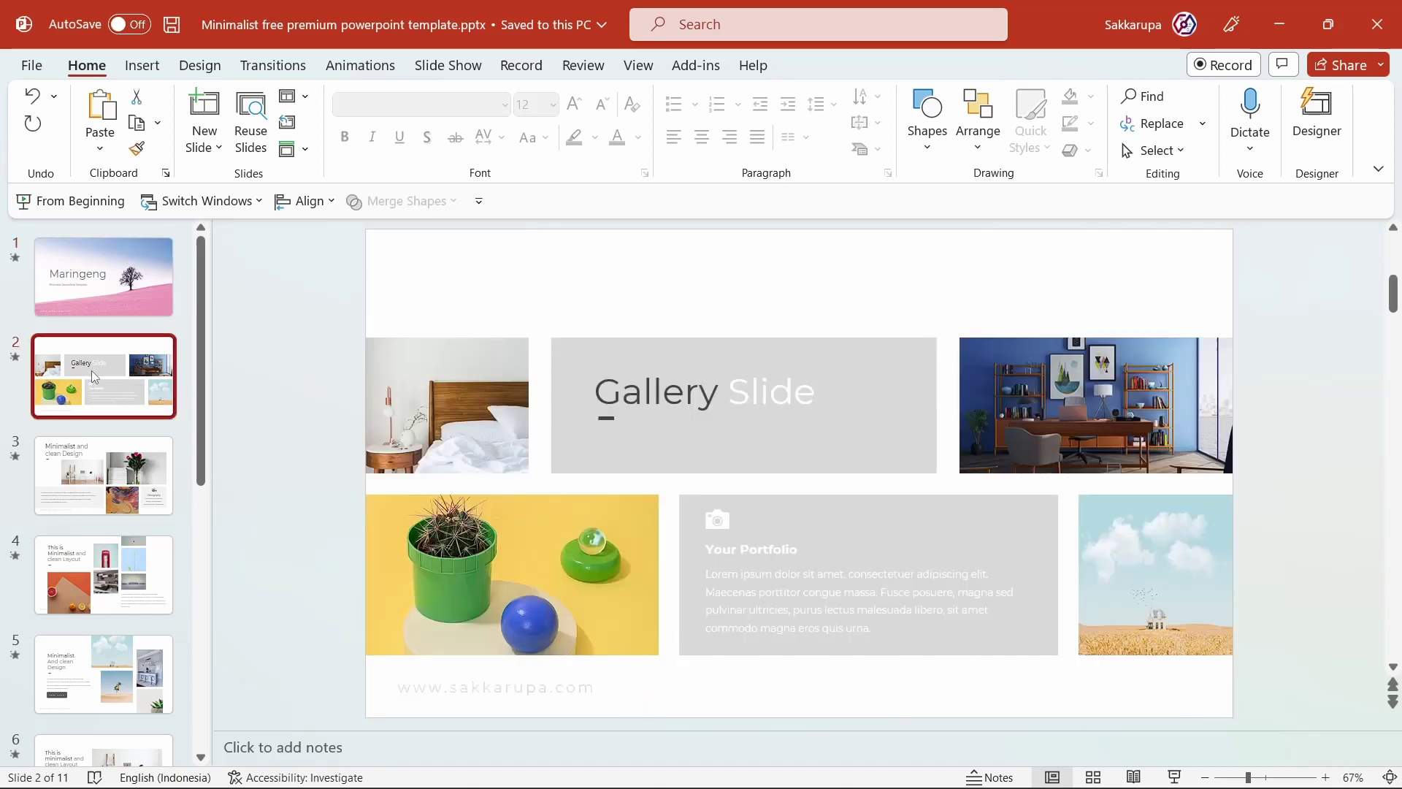
# Step: Change the Gallery's bedroom photo to the laptop photo from a file
pyautogui.click(458, 374)
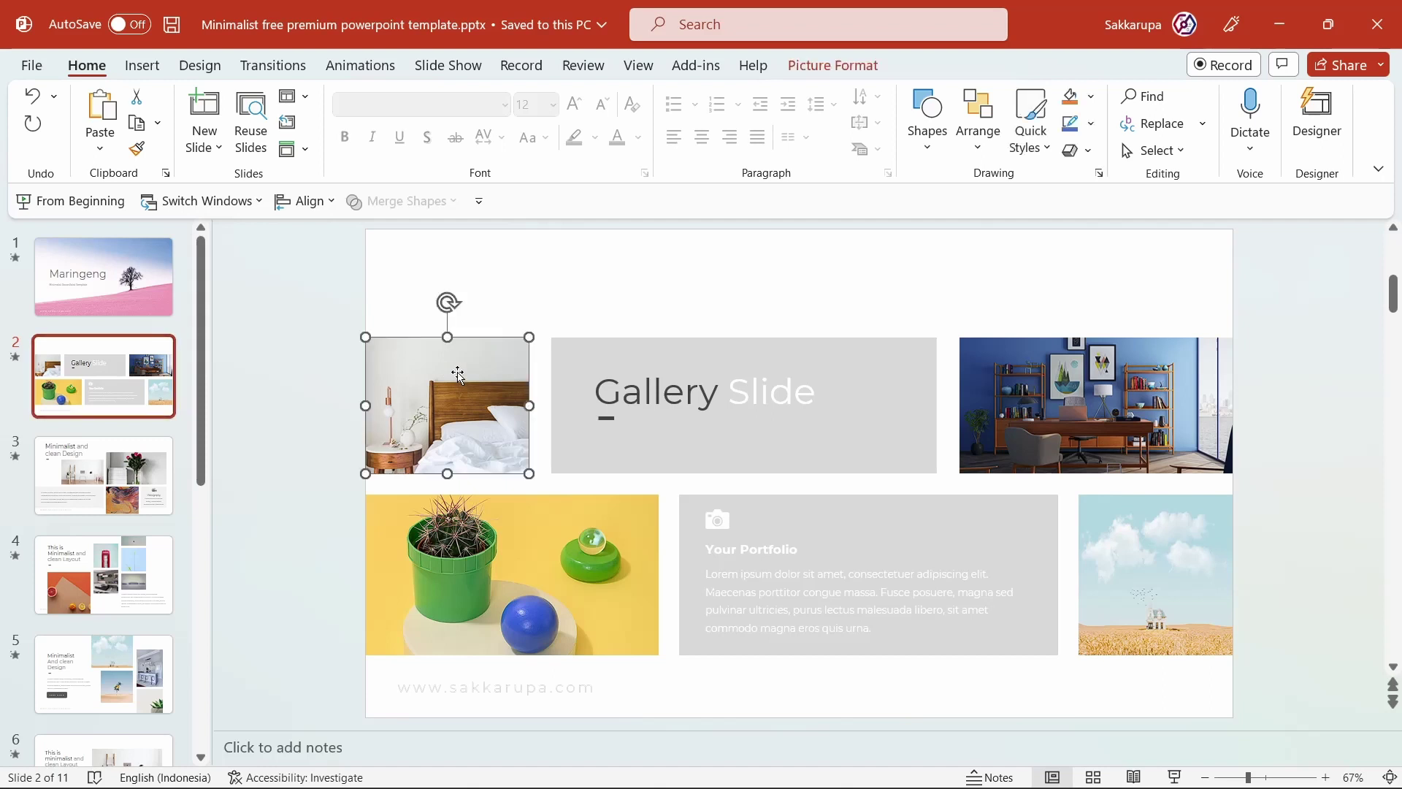
pyautogui.rightClick(458, 376)
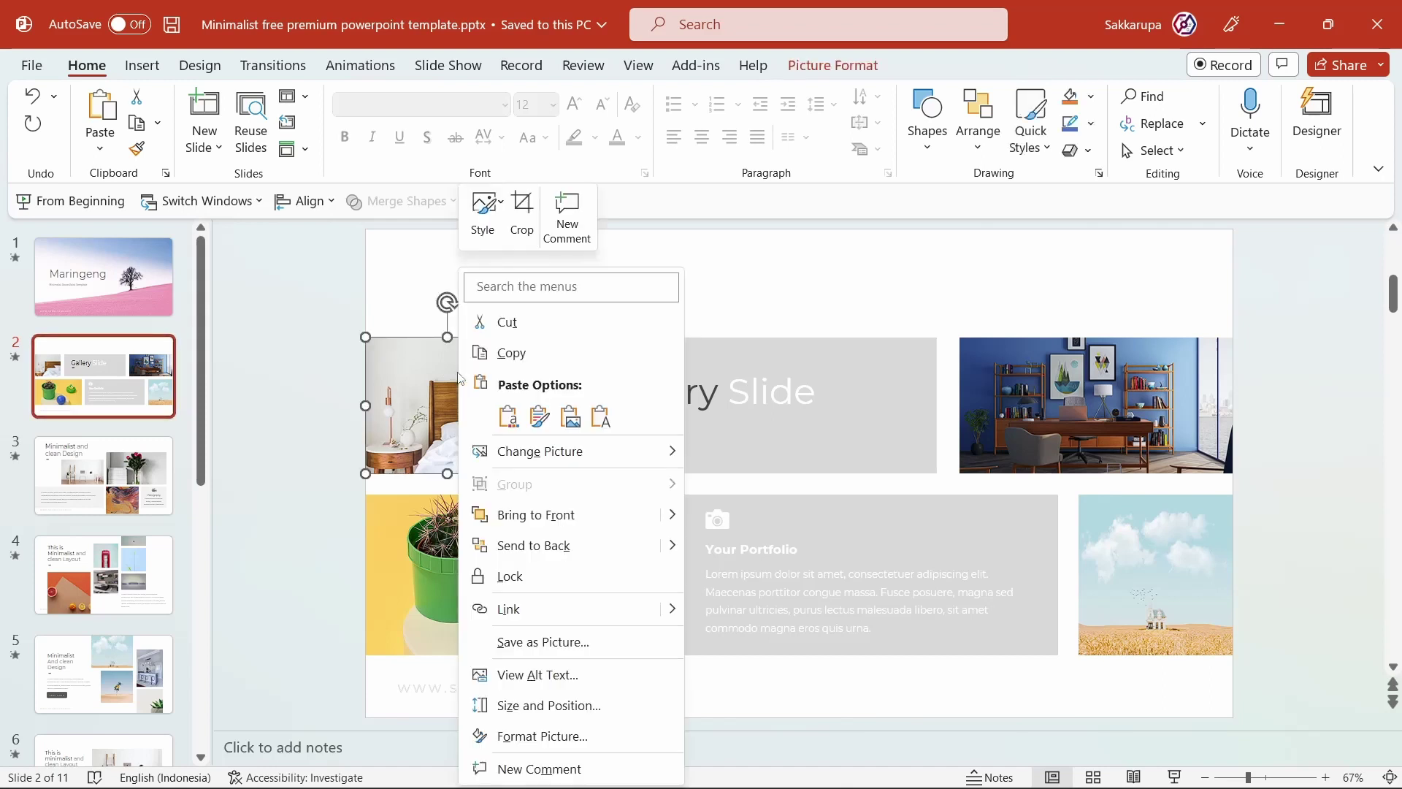
pyautogui.moveTo(541, 451)
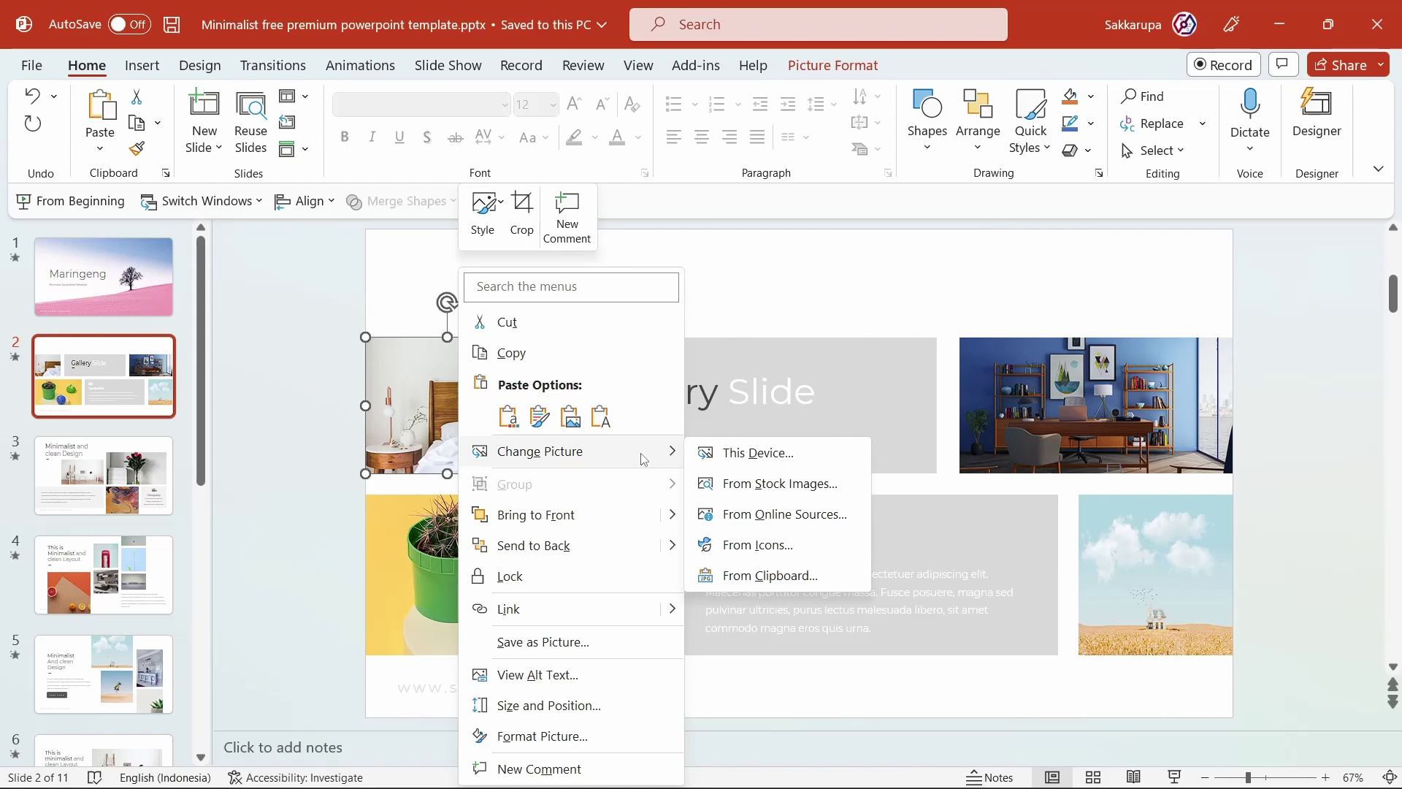
pyautogui.click(842, 454)
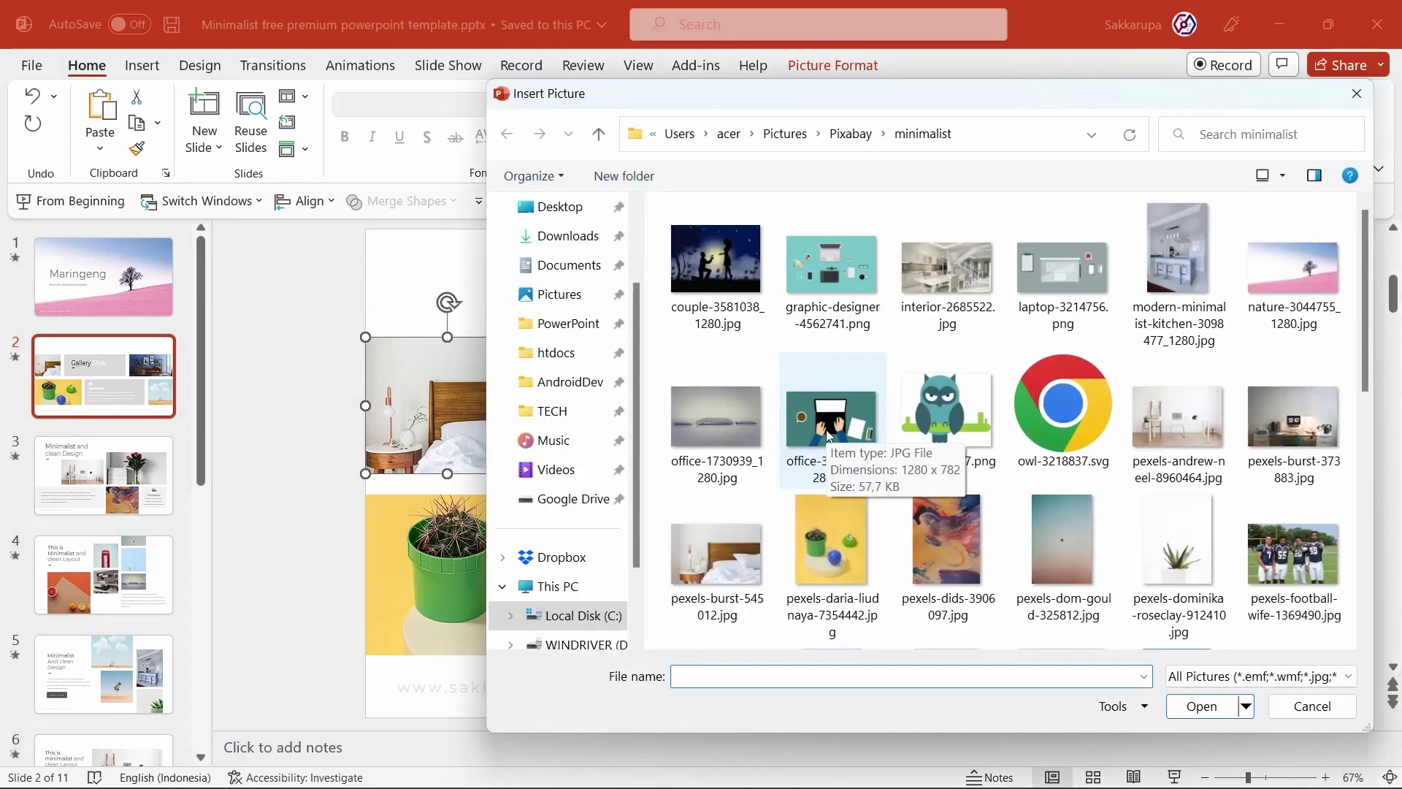
pyautogui.doubleClick(719, 425)
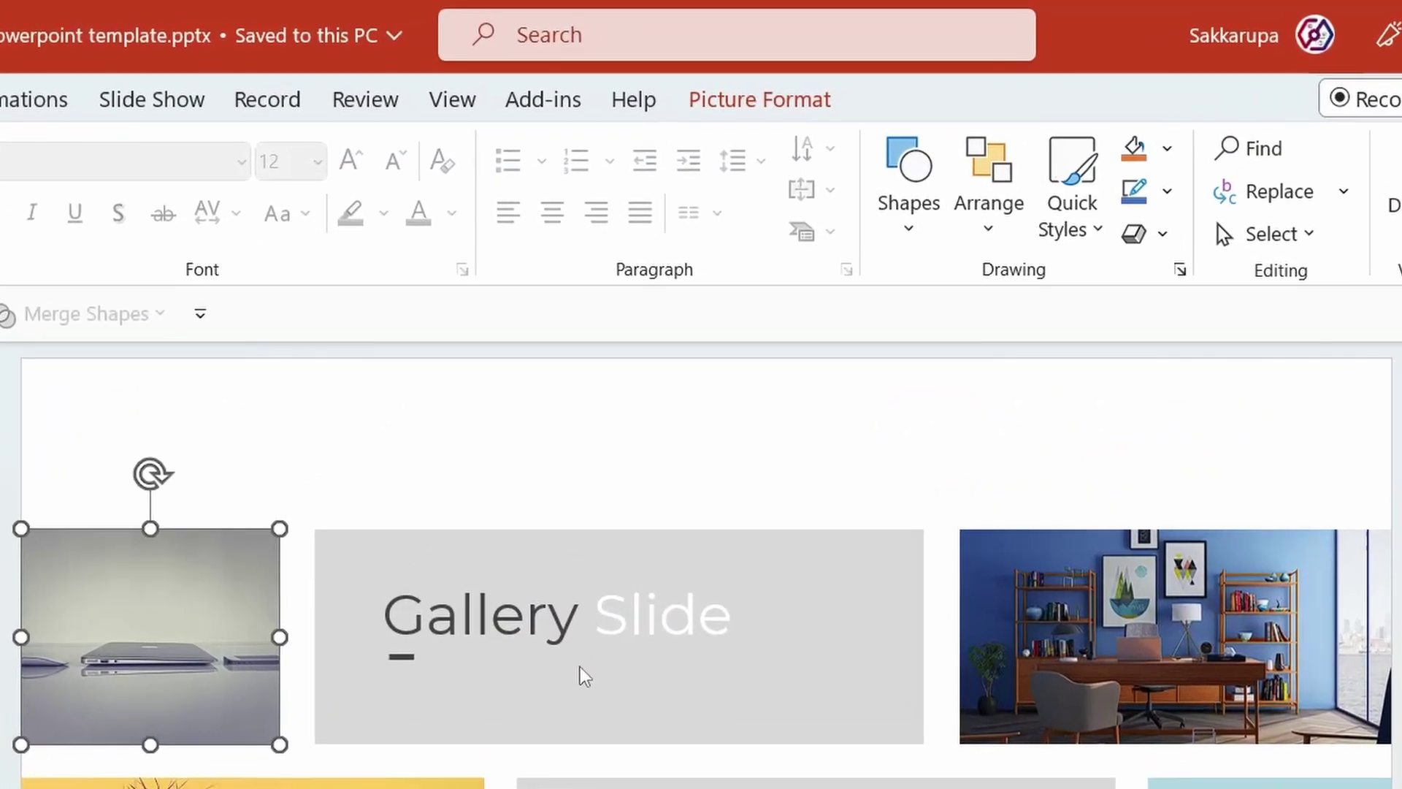
# Step: Crop the laptop photo, shifting it slightly within its frame
pyautogui.click(780, 95)
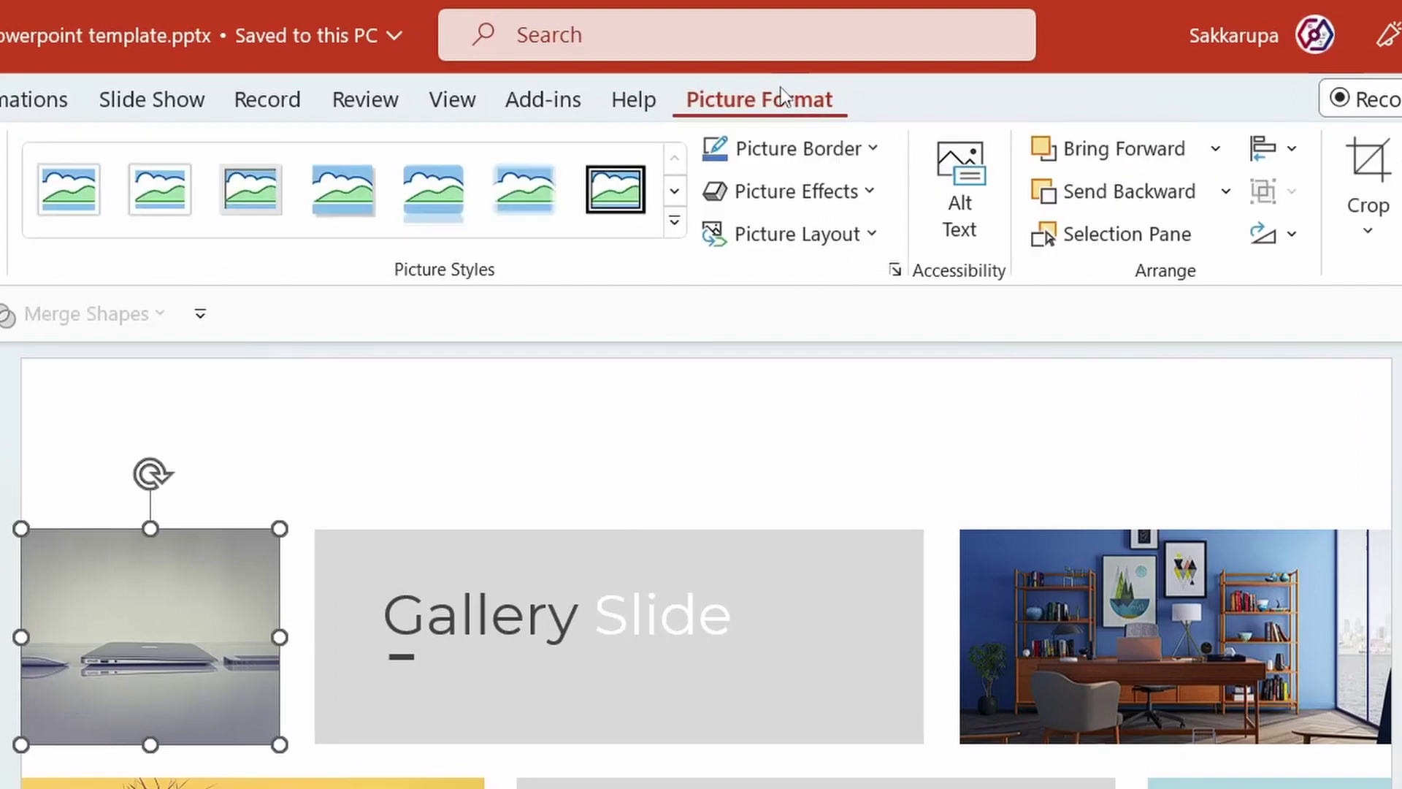
pyautogui.click(1370, 156)
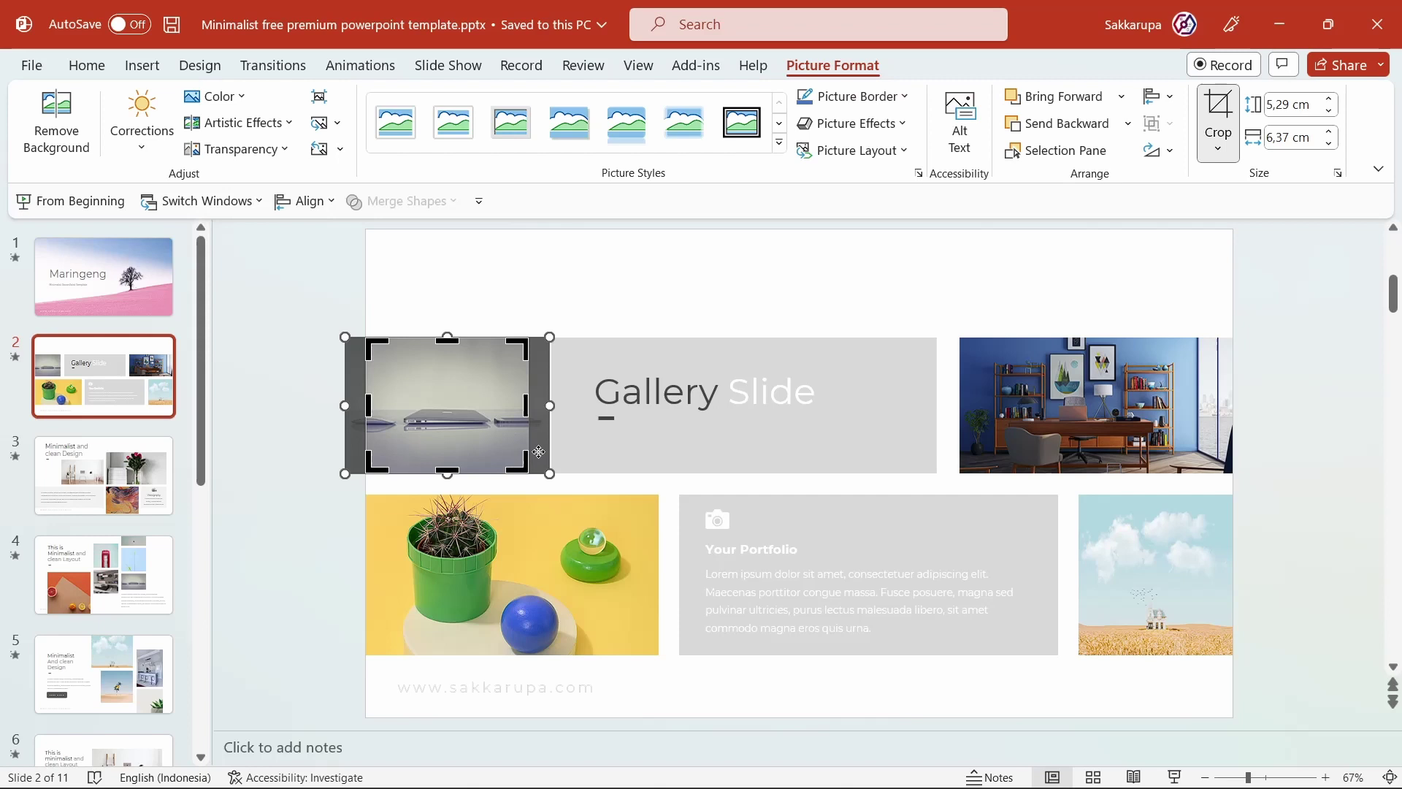
pyautogui.moveTo(537, 452); pyautogui.dragTo(555, 452)
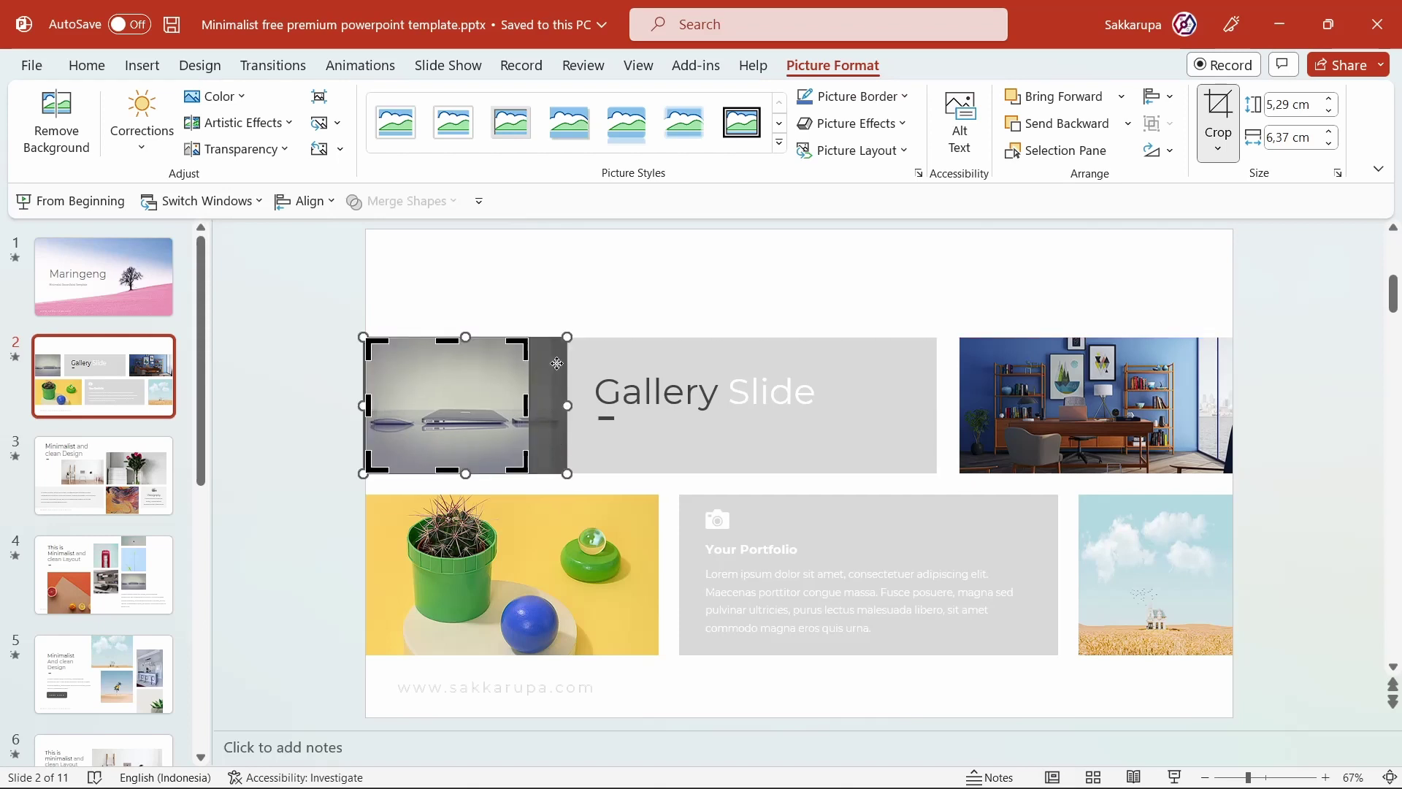
pyautogui.click(560, 317)
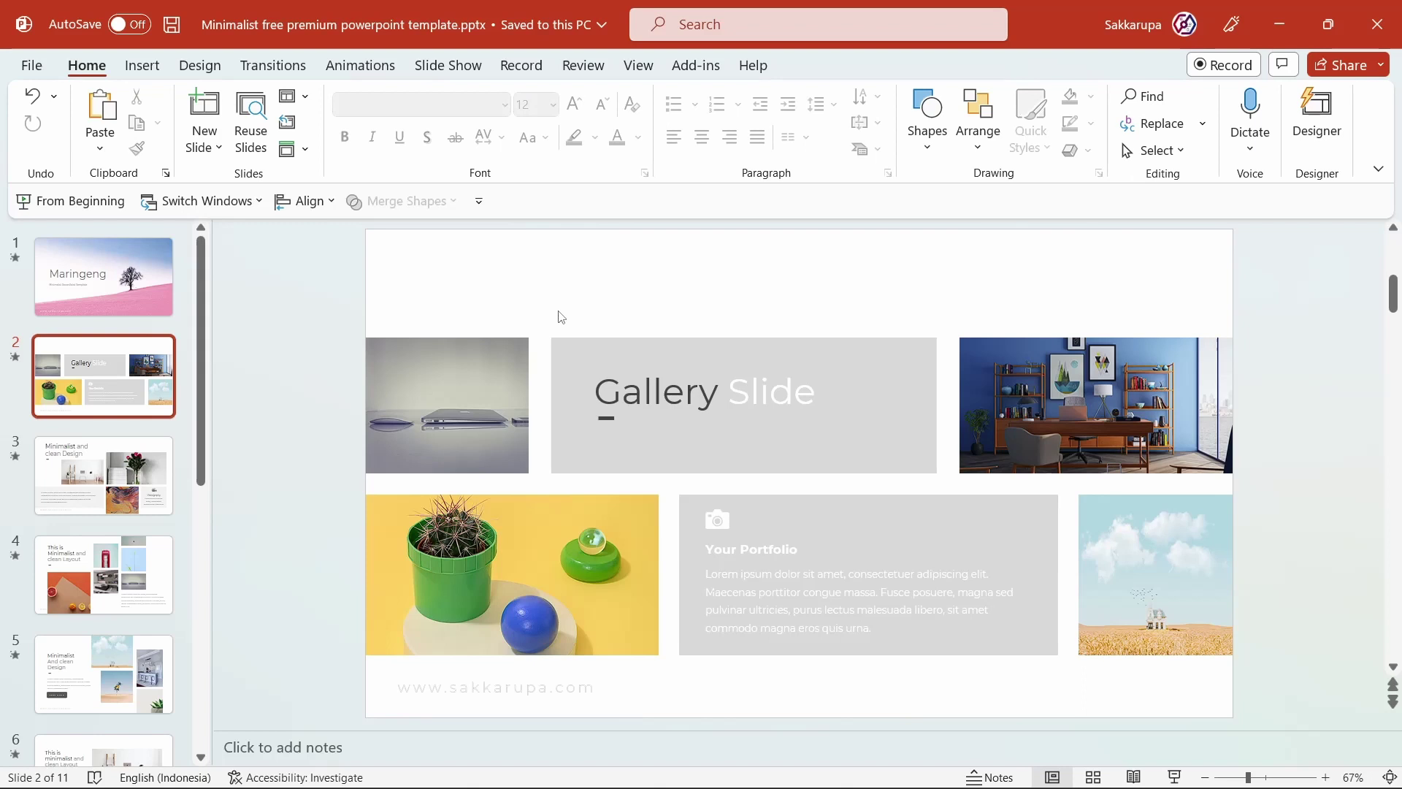
# Step: Delete the laptop photo and insert pexels-burst-545012.jpg into the empty top-left placeholder
pyautogui.click(482, 389)
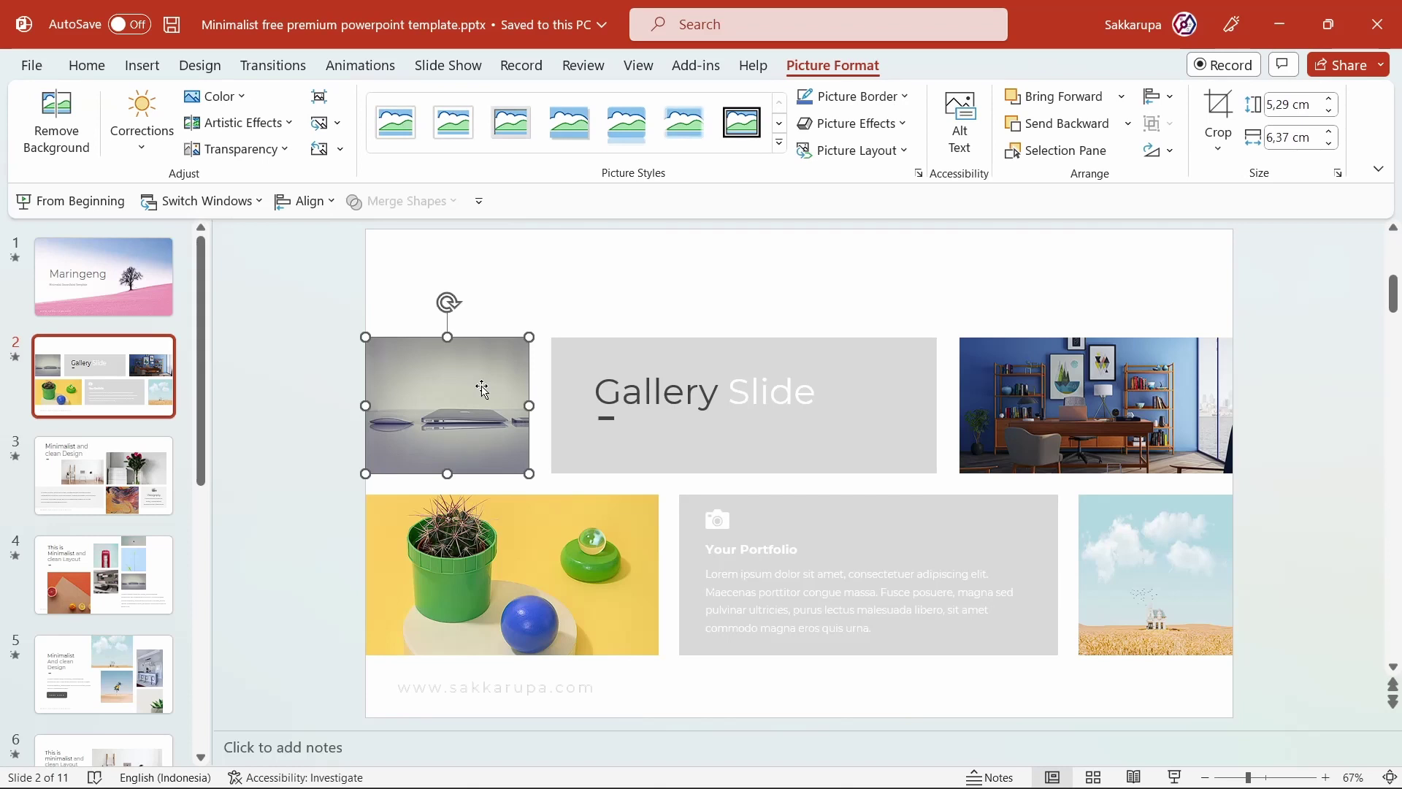
pyautogui.press('Delete')
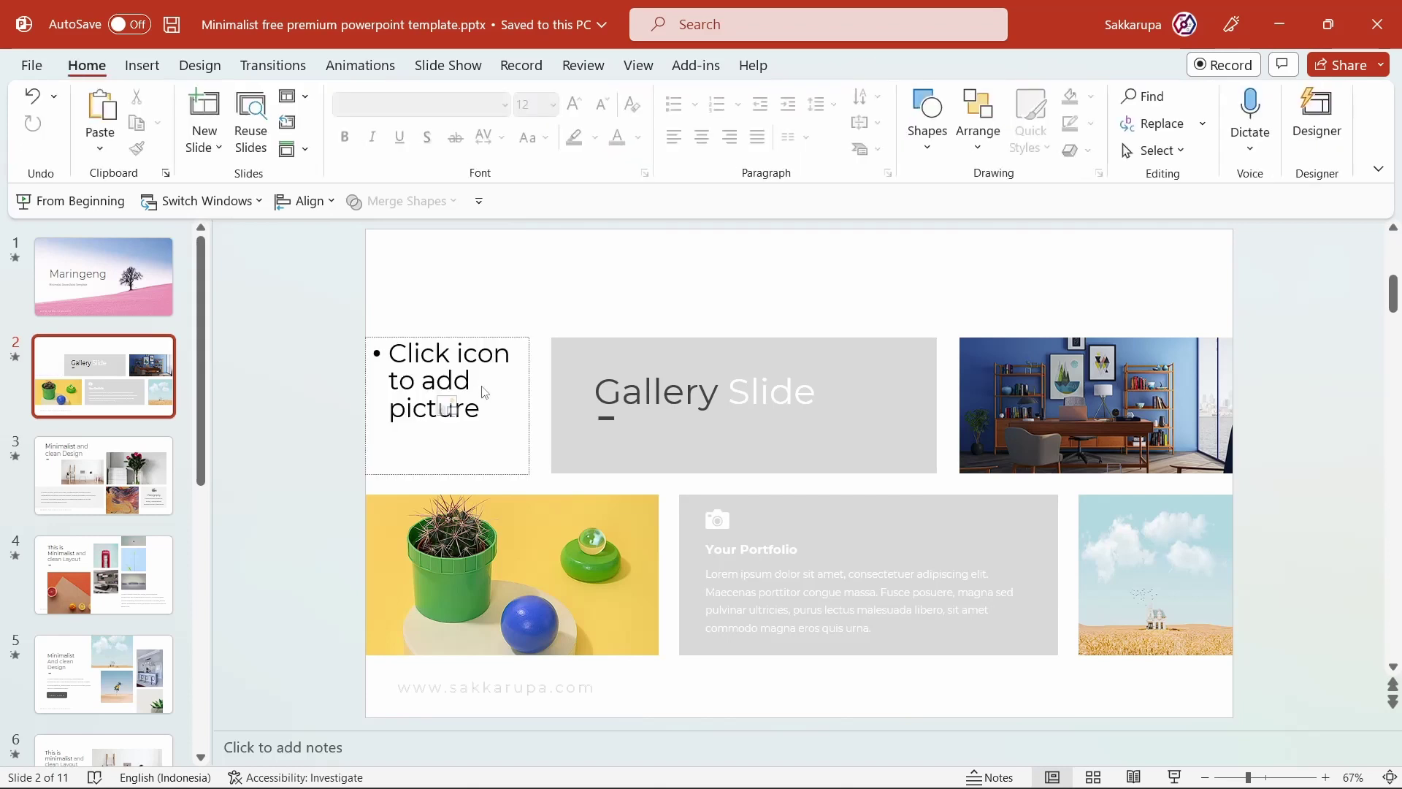
pyautogui.click(448, 407)
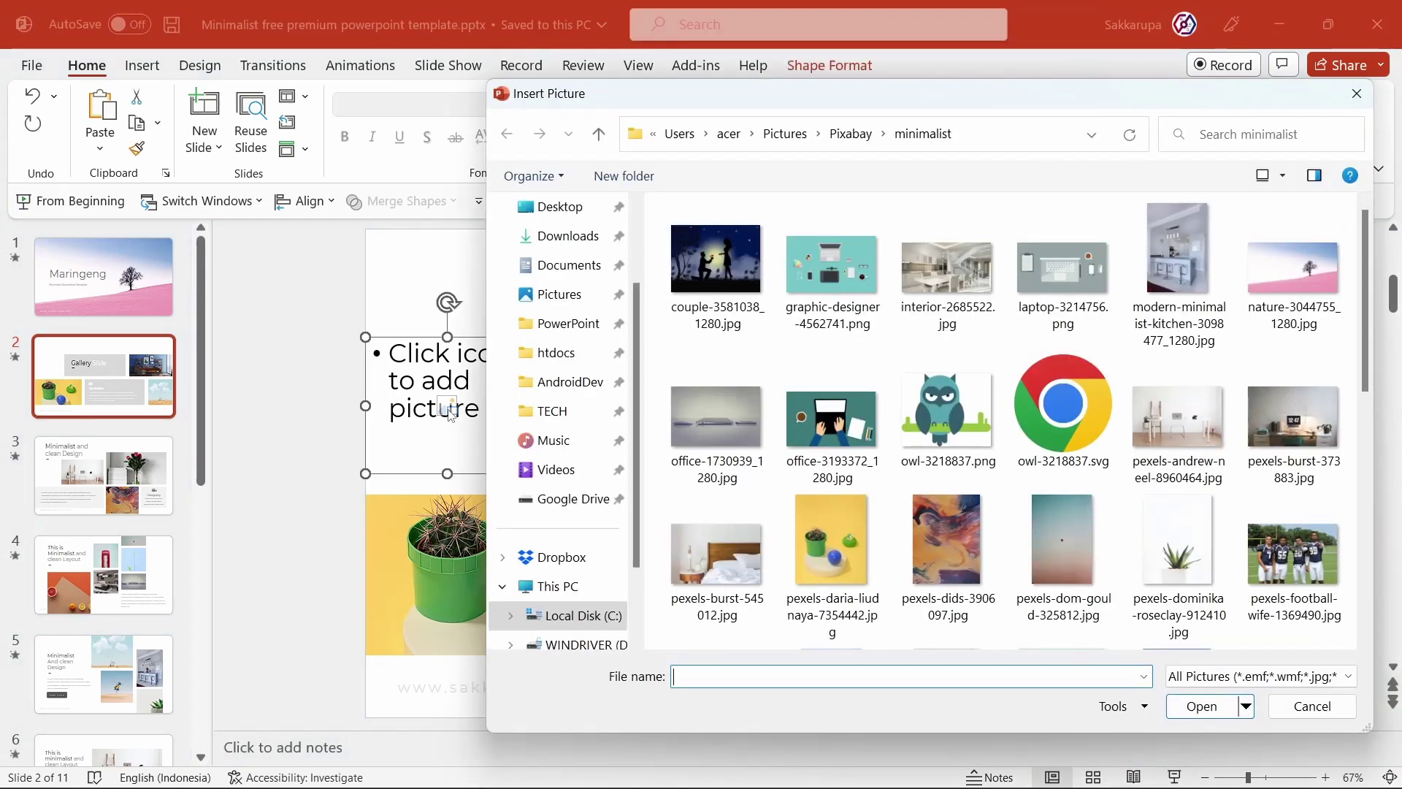
pyautogui.doubleClick(700, 537)
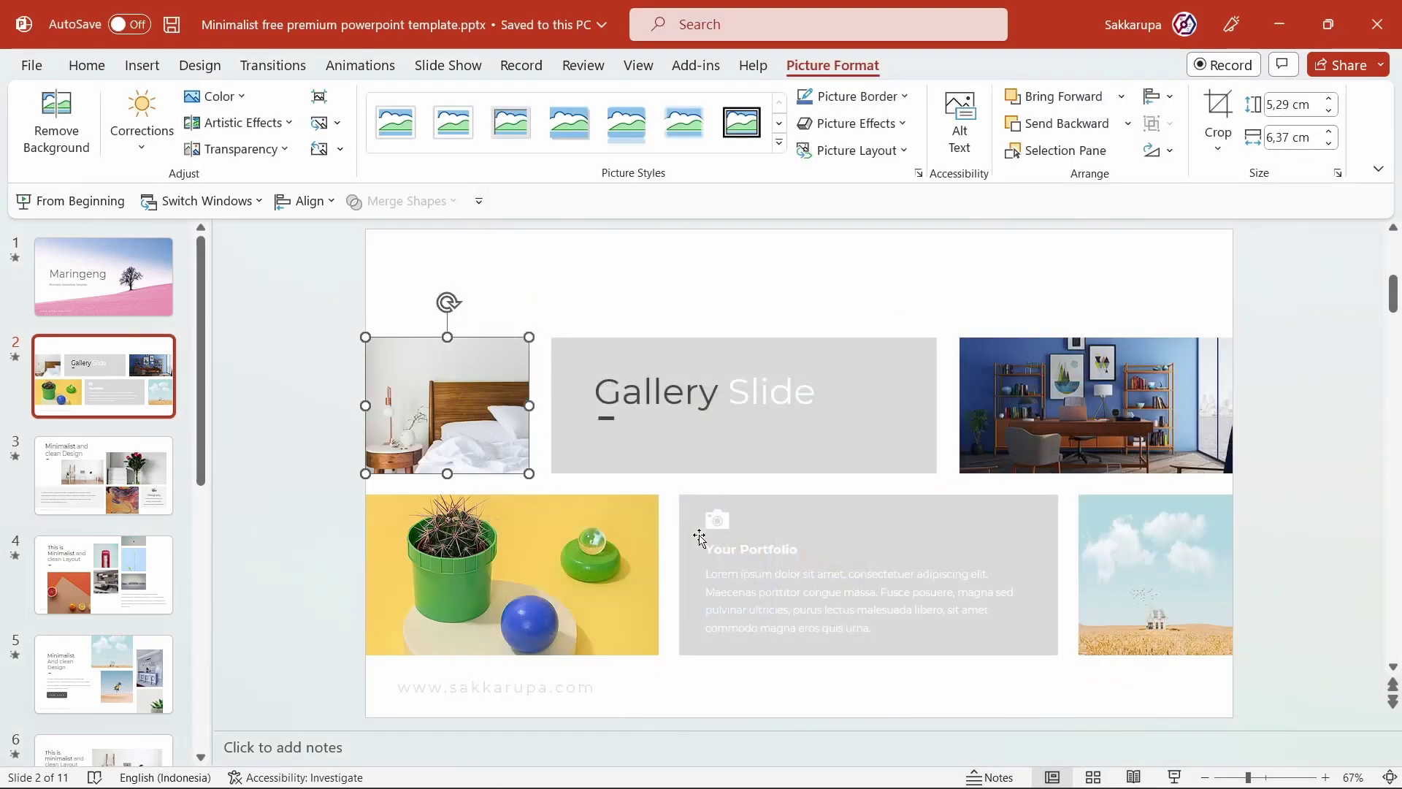
pyautogui.click(336, 476)
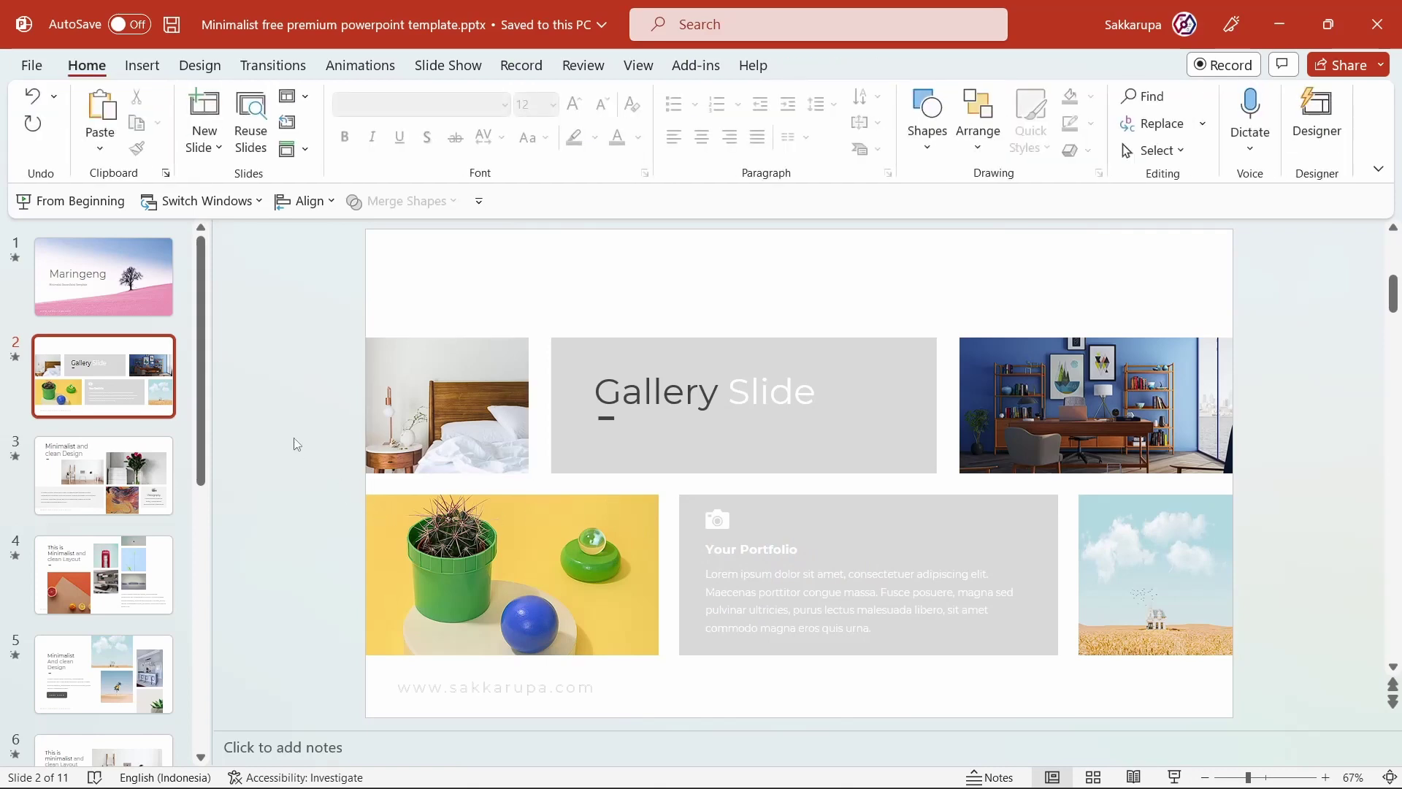
pyautogui.scroll(-1, 57, 514)
# Step: Browse the Home Layout gallery without applying a layout, then show the View tab
pyautogui.scroll(-2, 57, 514)
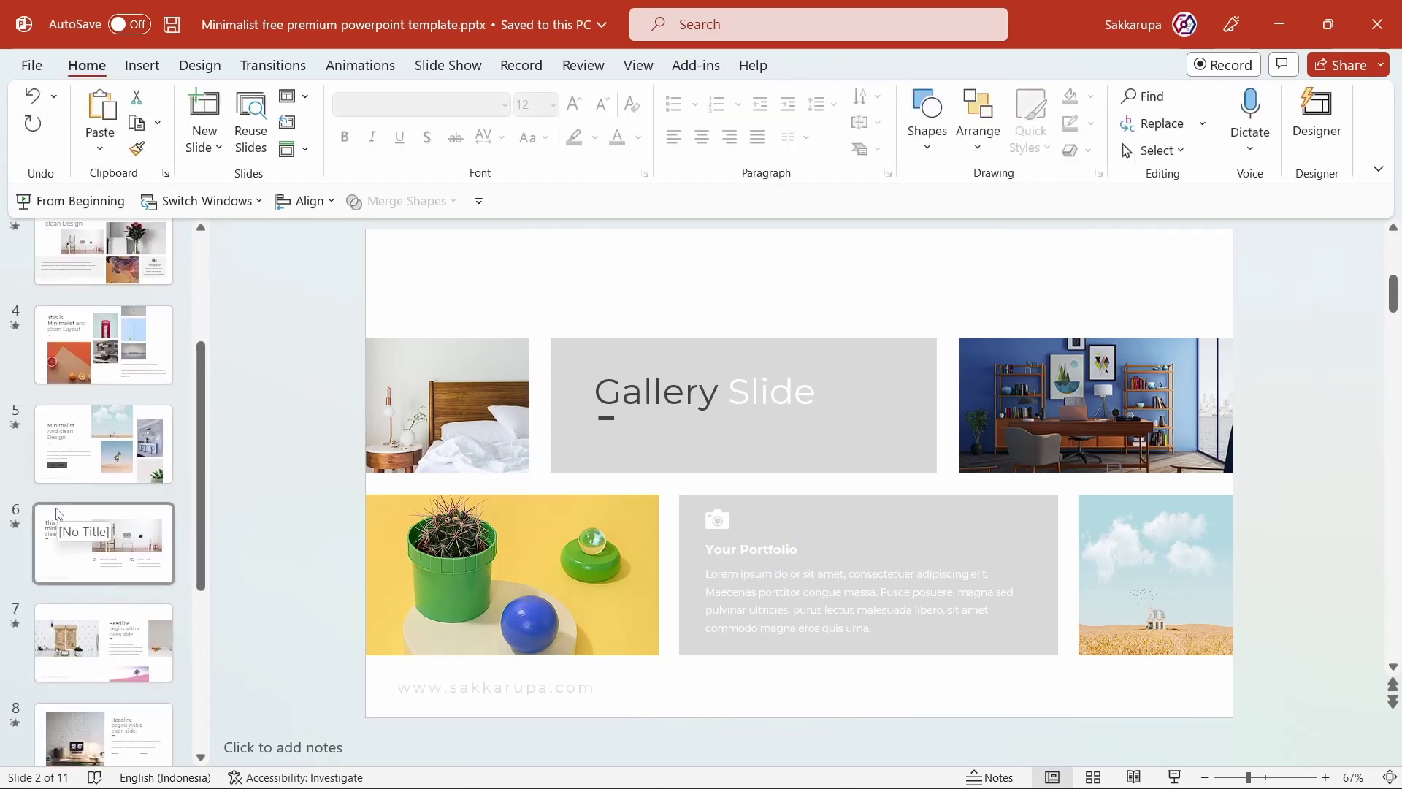
pyautogui.scroll(-1, 52, 523)
pyautogui.scroll(3, 53, 523)
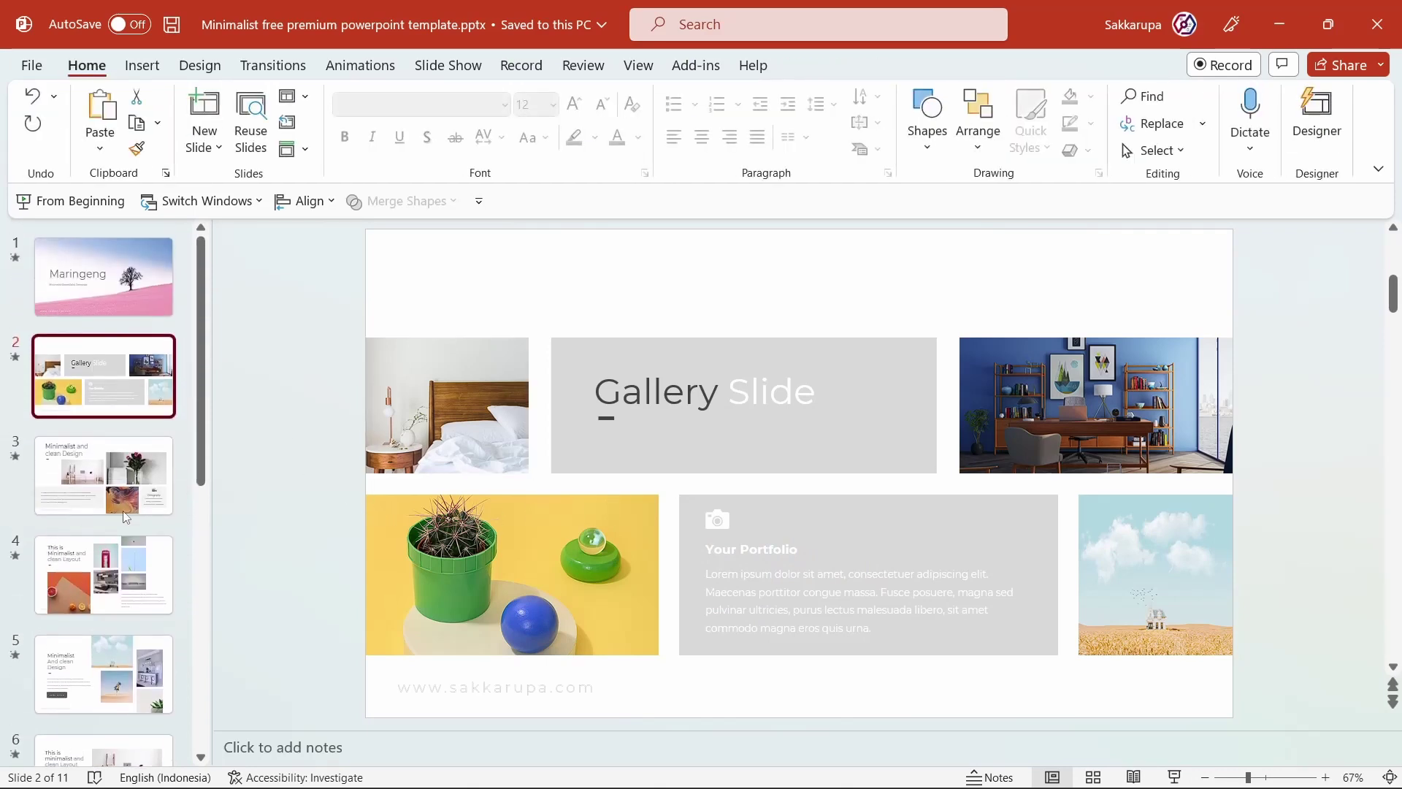
pyautogui.click(289, 101)
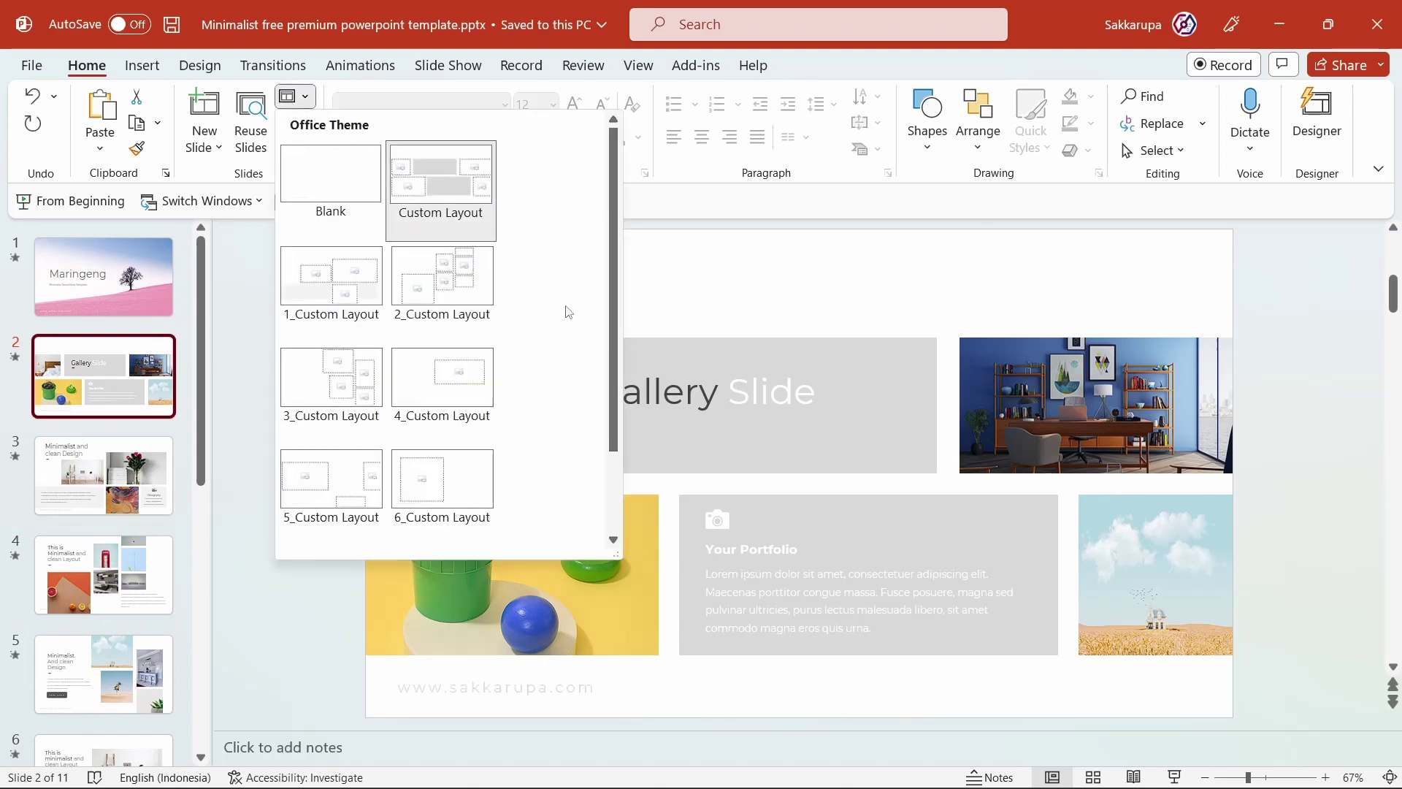
pyautogui.scroll(-1, 569, 312)
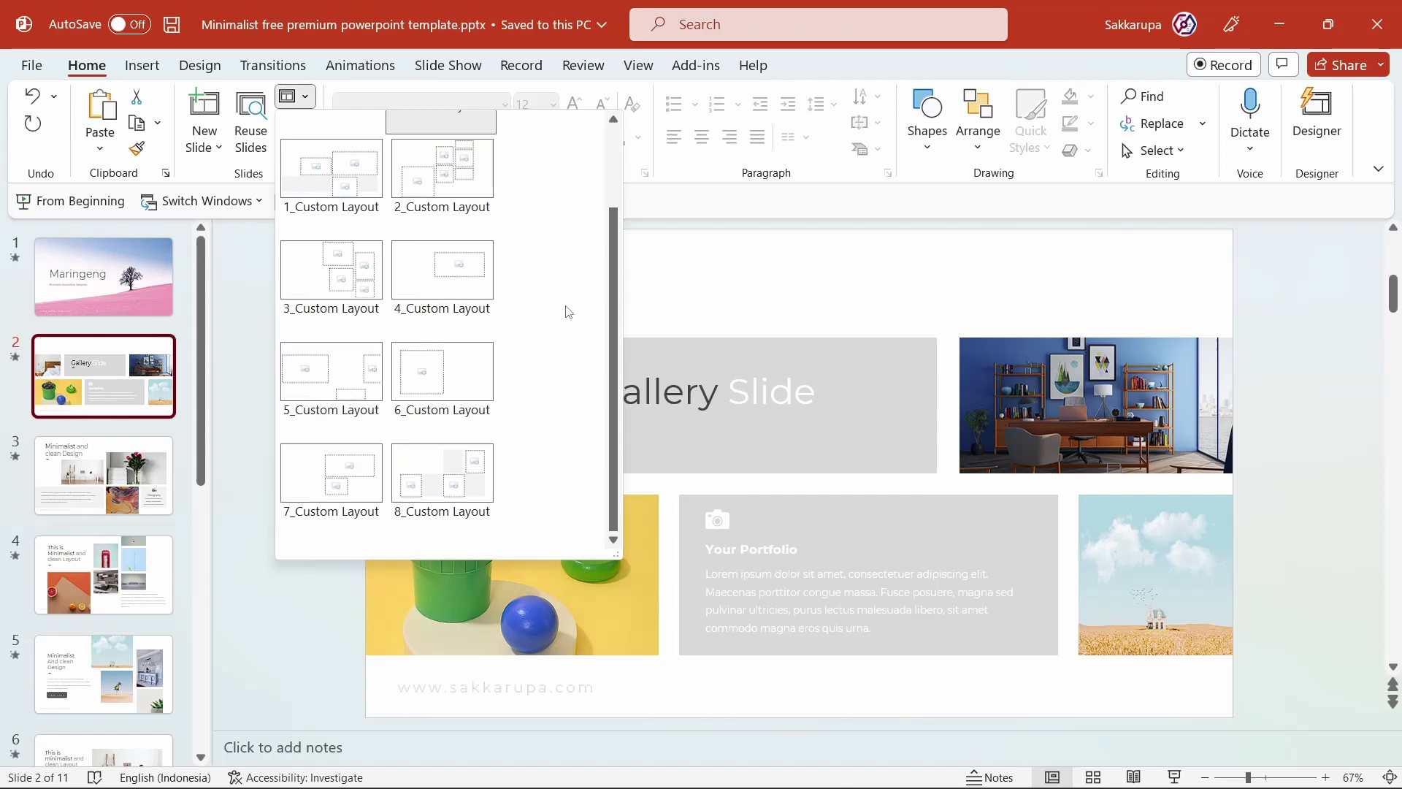
pyautogui.scroll(1, 569, 312)
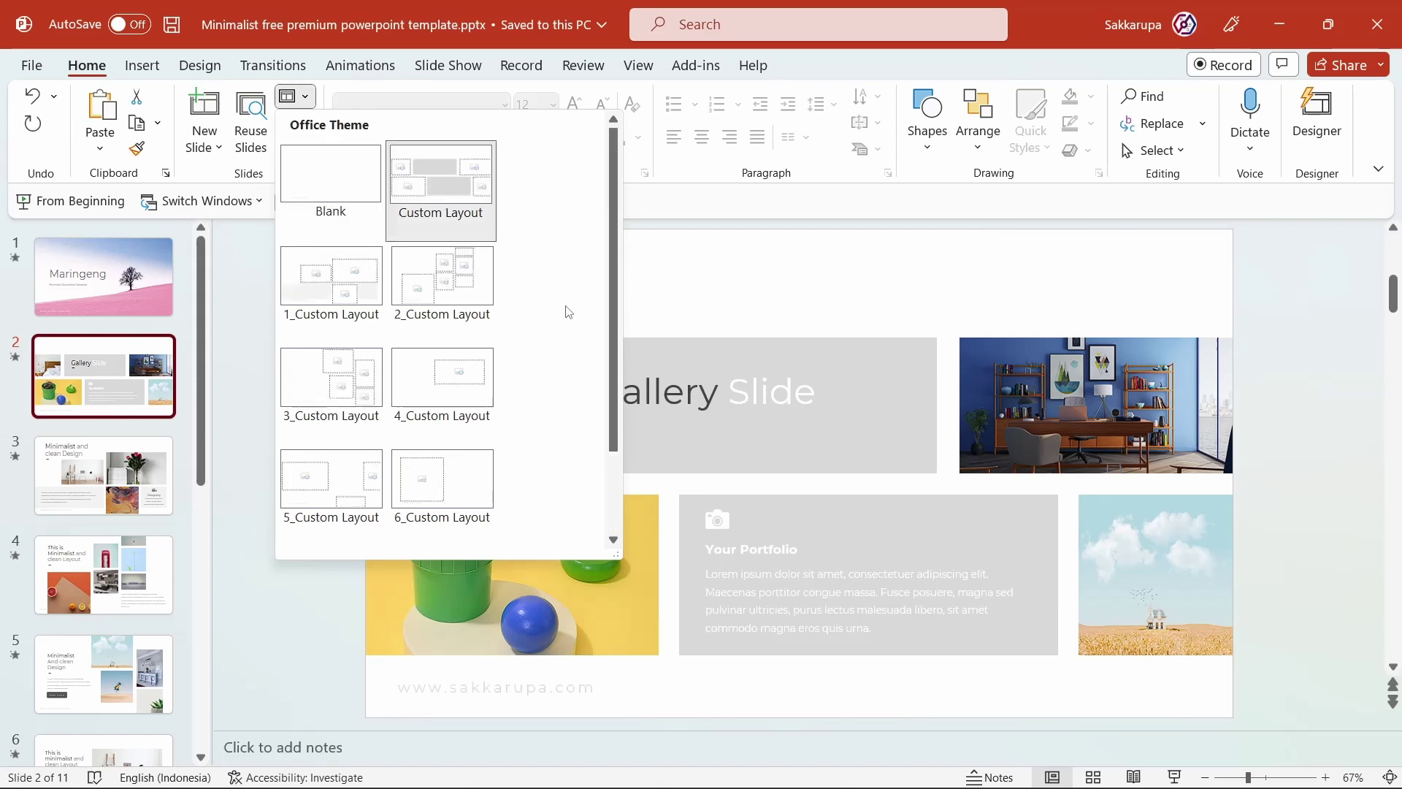
pyautogui.click(697, 285)
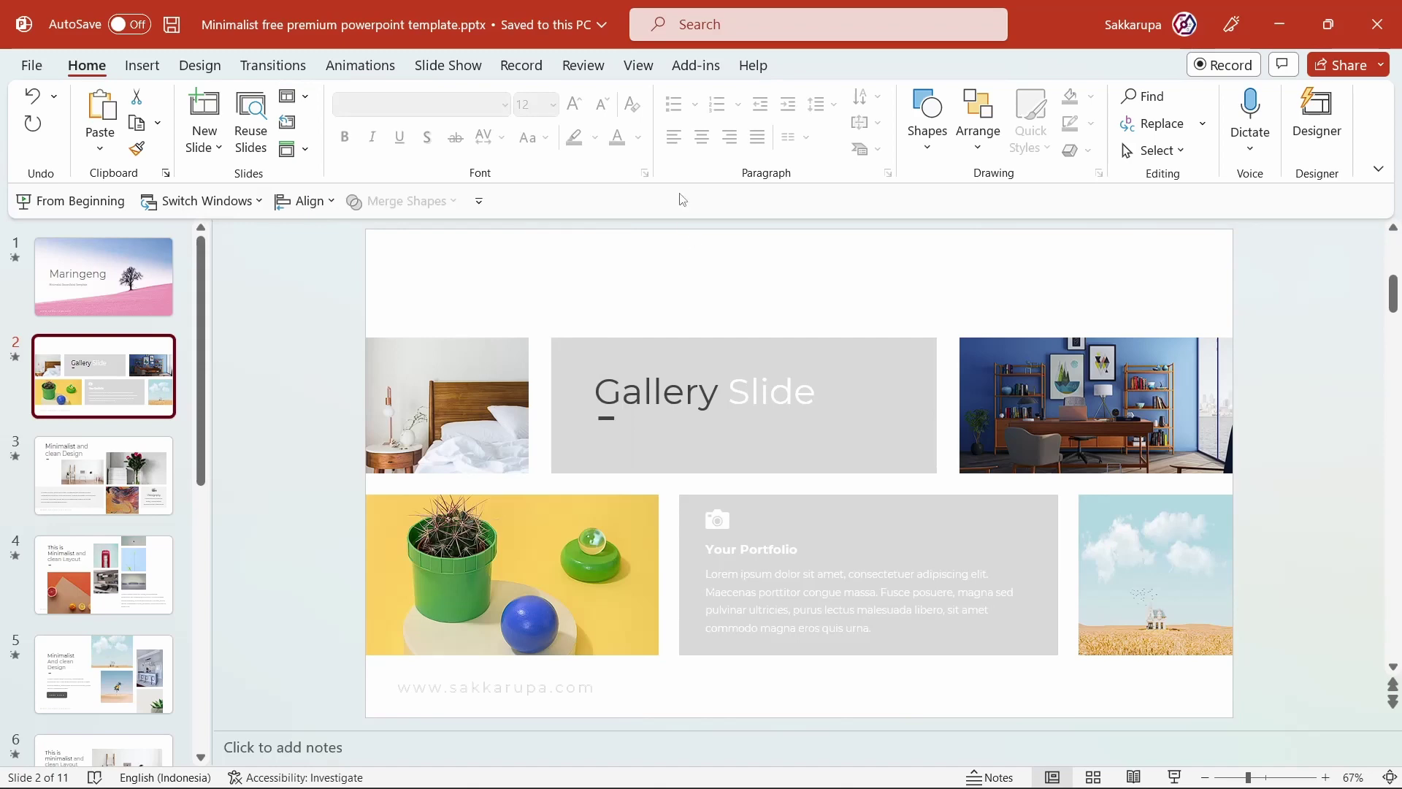
pyautogui.click(637, 66)
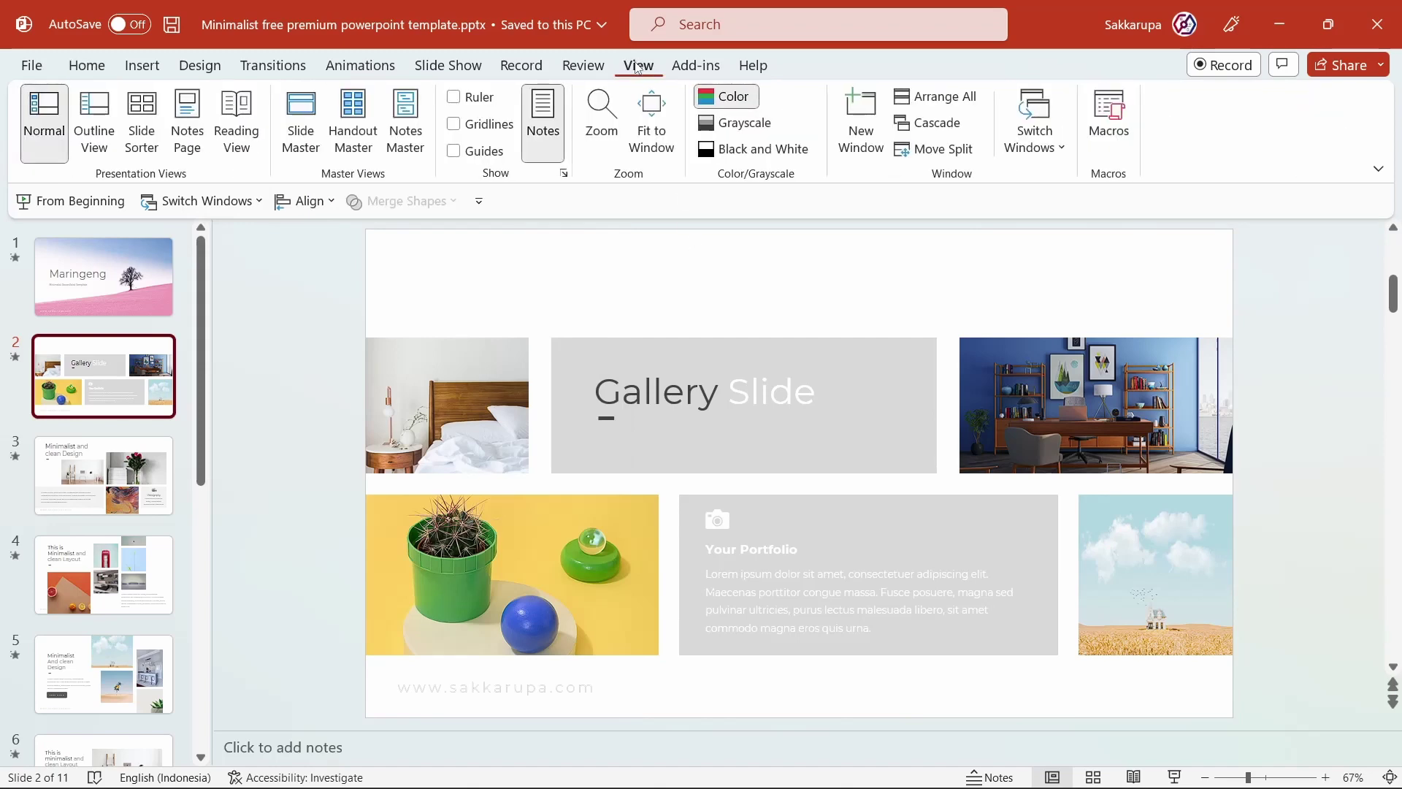
pyautogui.click(295, 146)
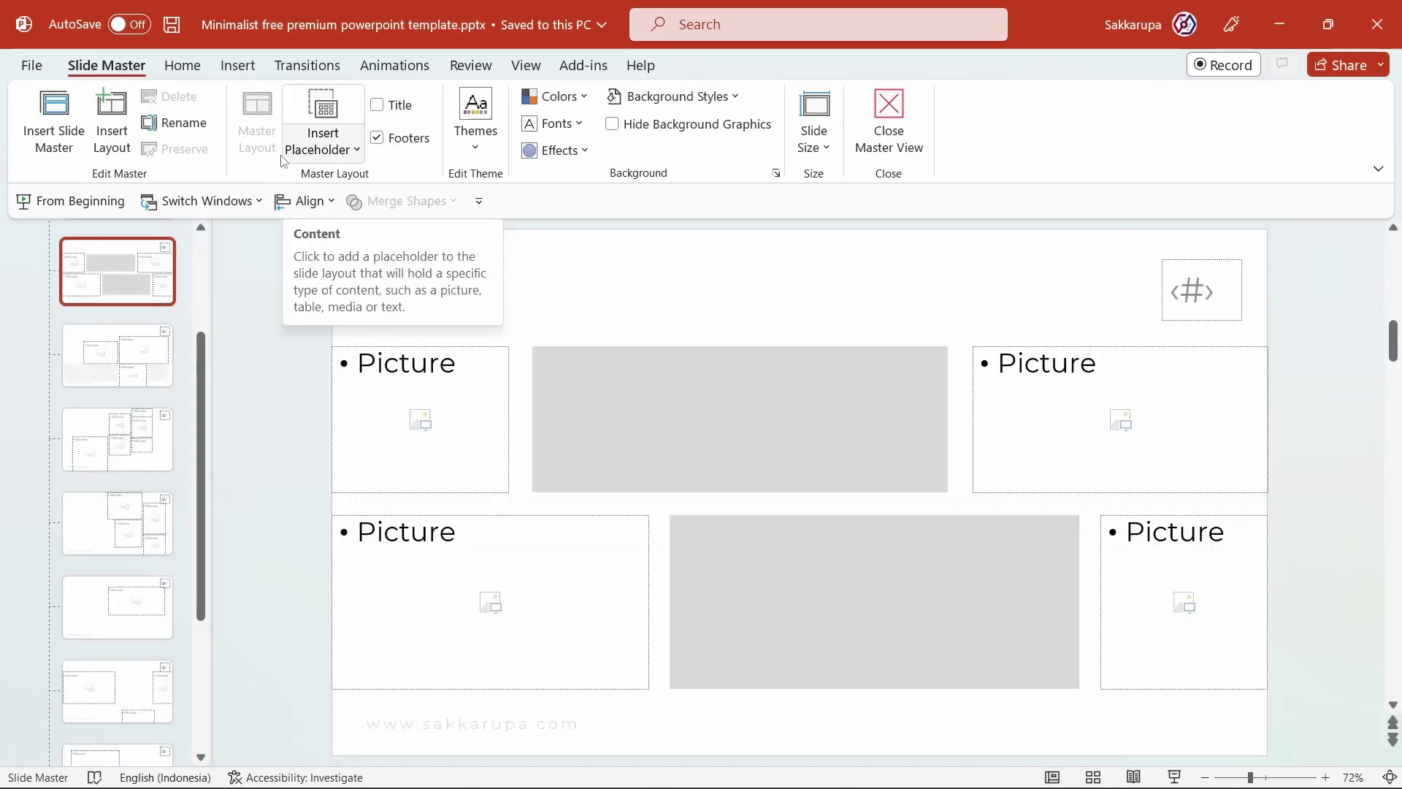
pyautogui.scroll(2, 197, 378)
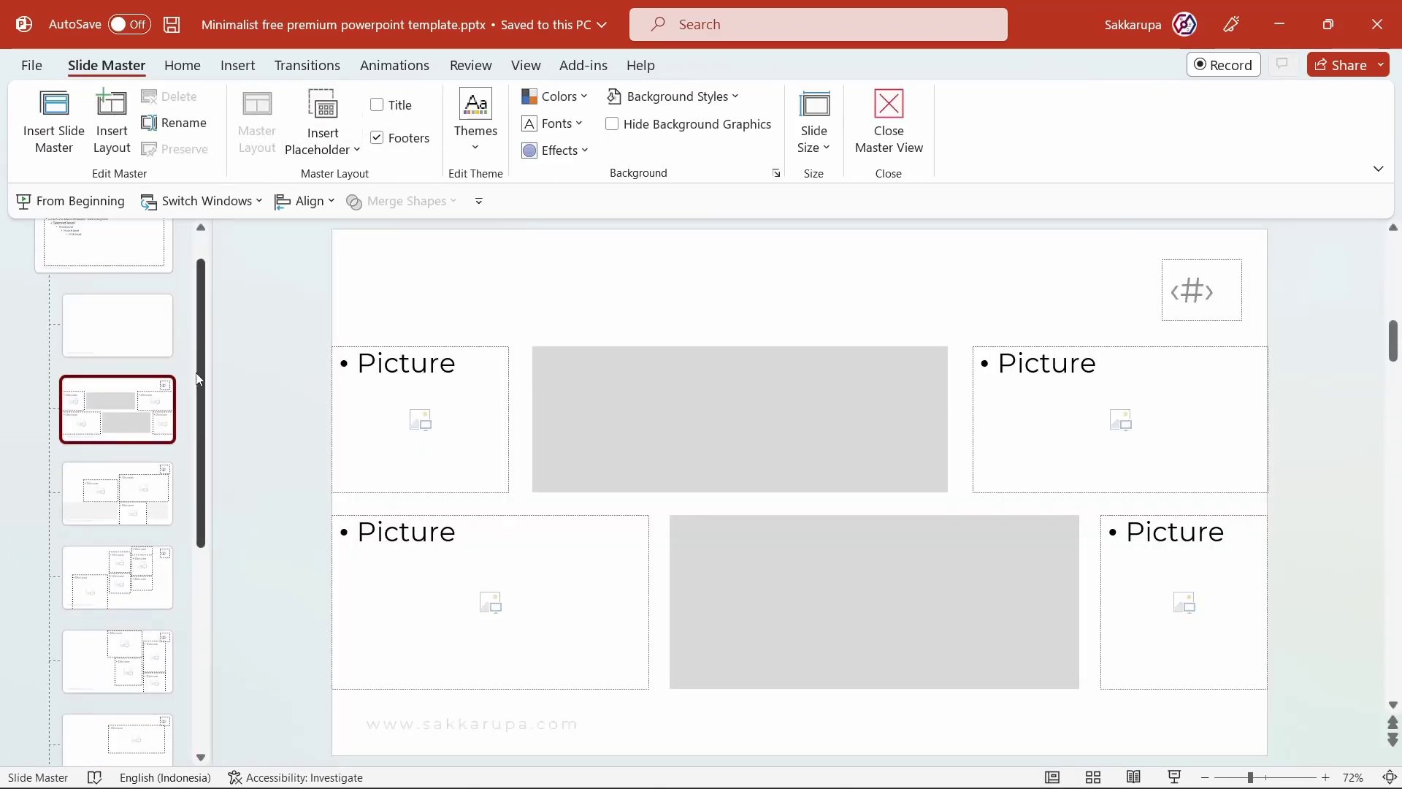
pyautogui.click(572, 430)
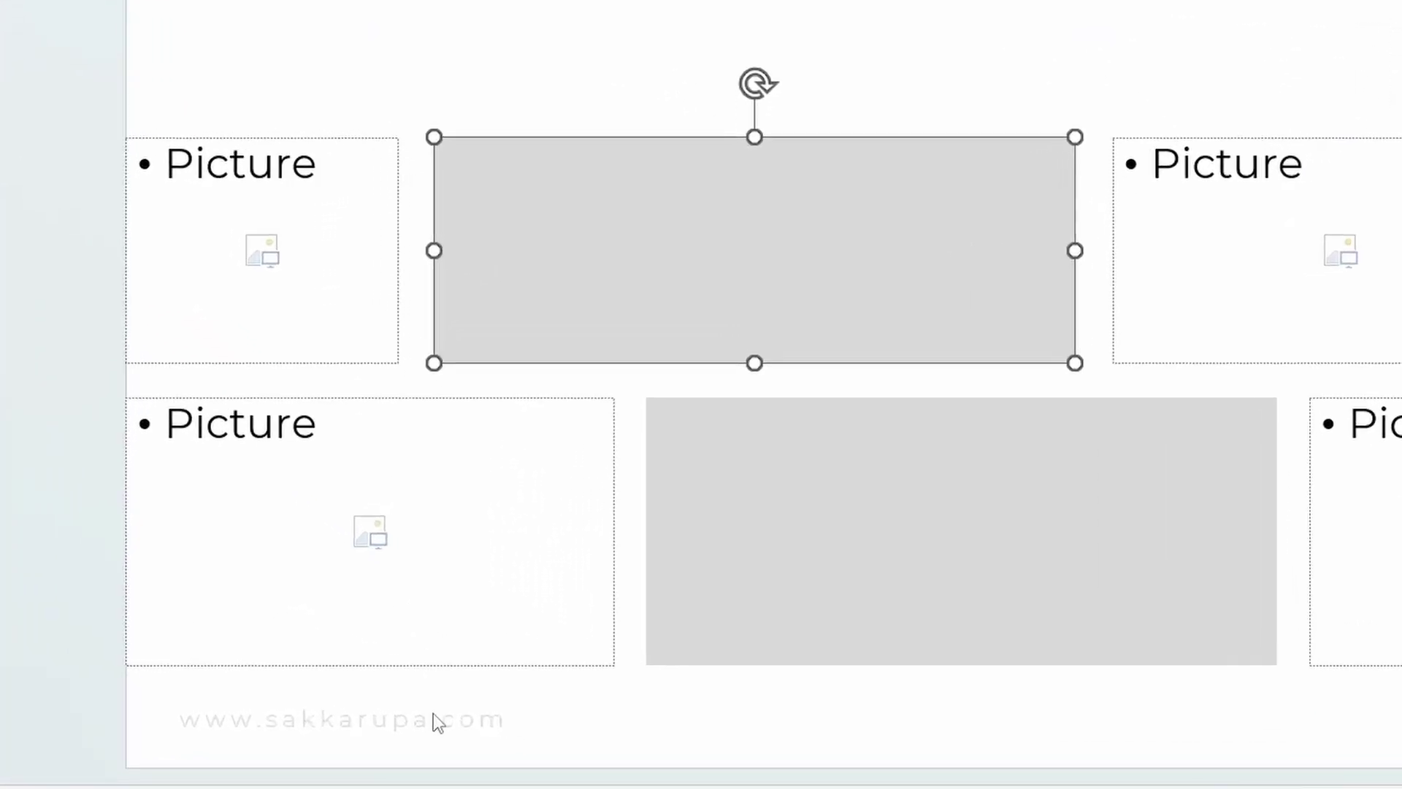
pyautogui.click(531, 721)
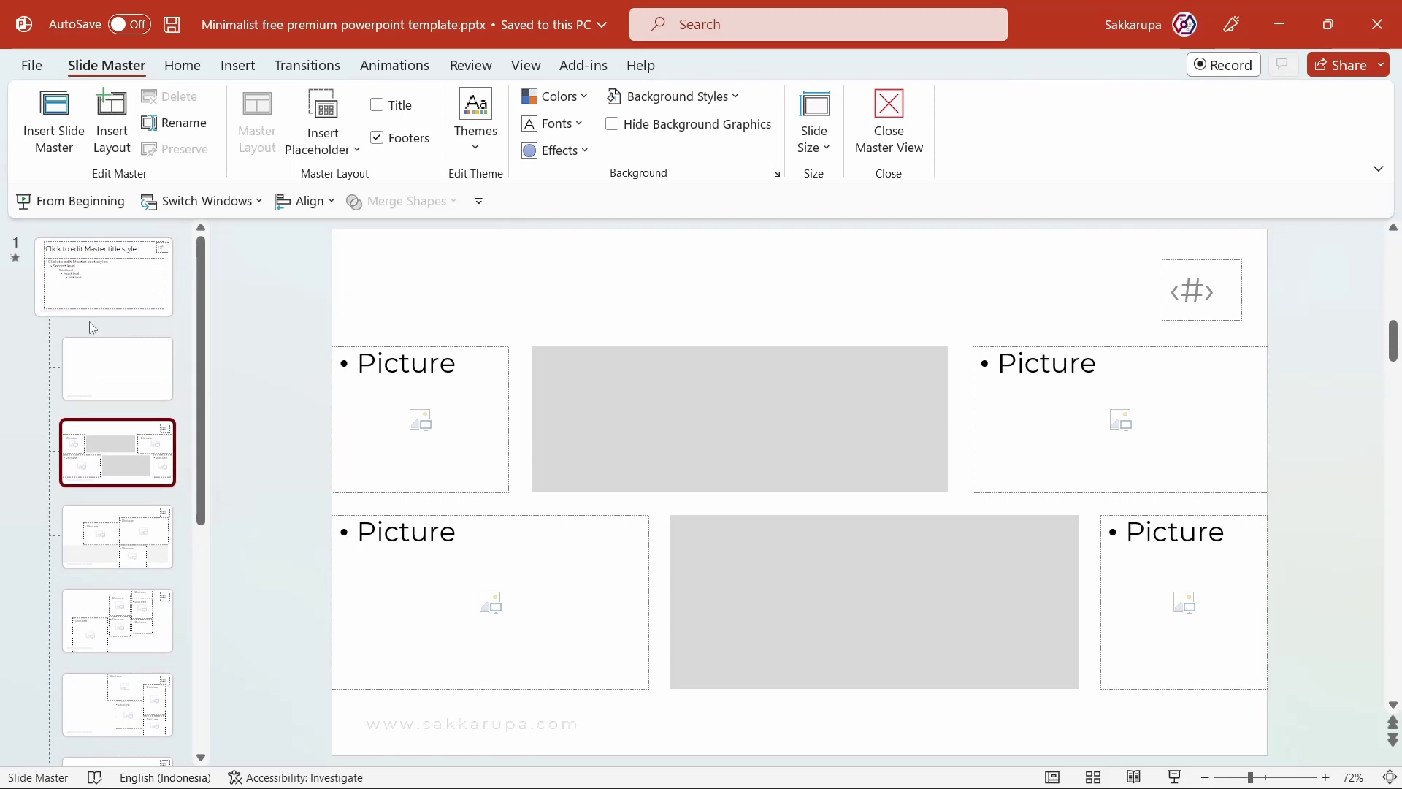
pyautogui.click(110, 281)
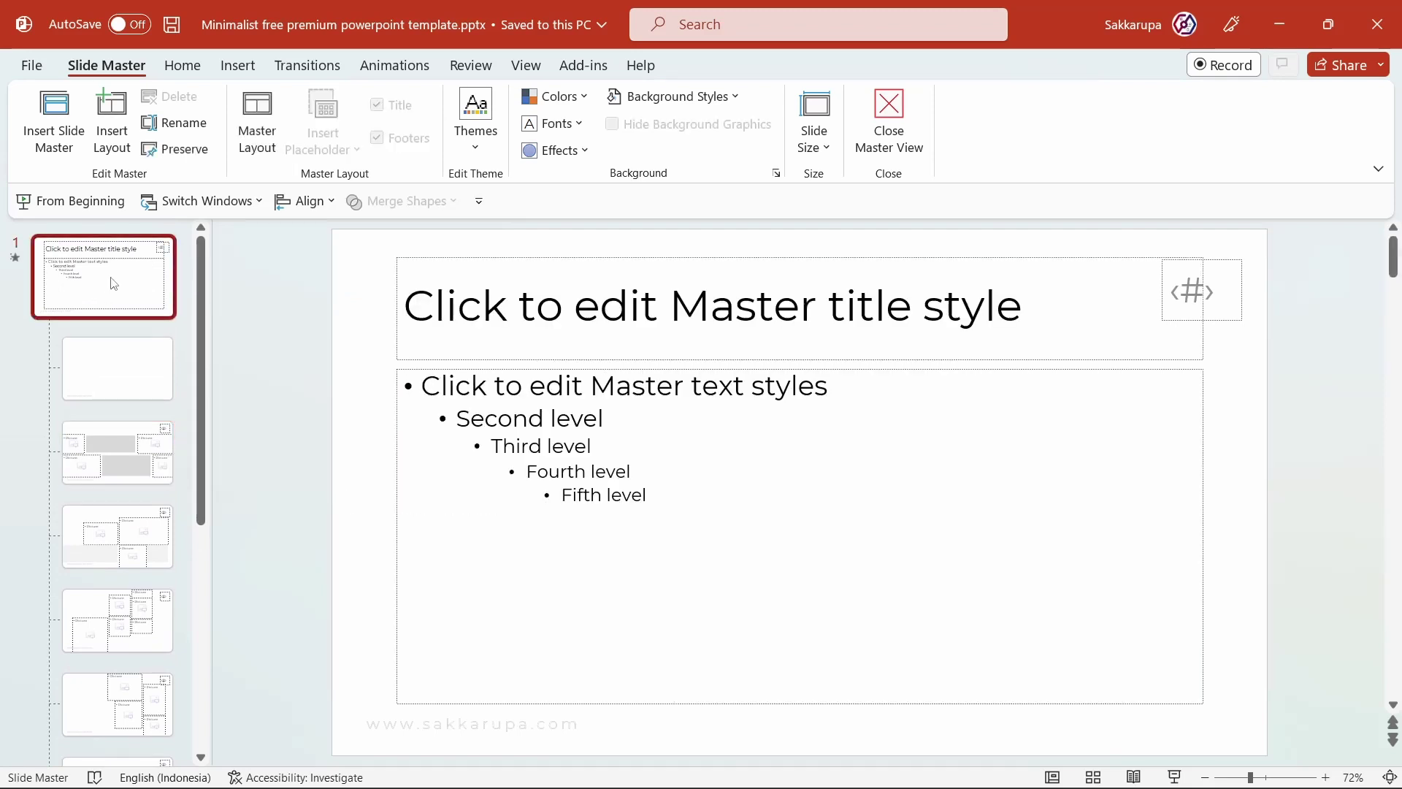
pyautogui.click(484, 725)
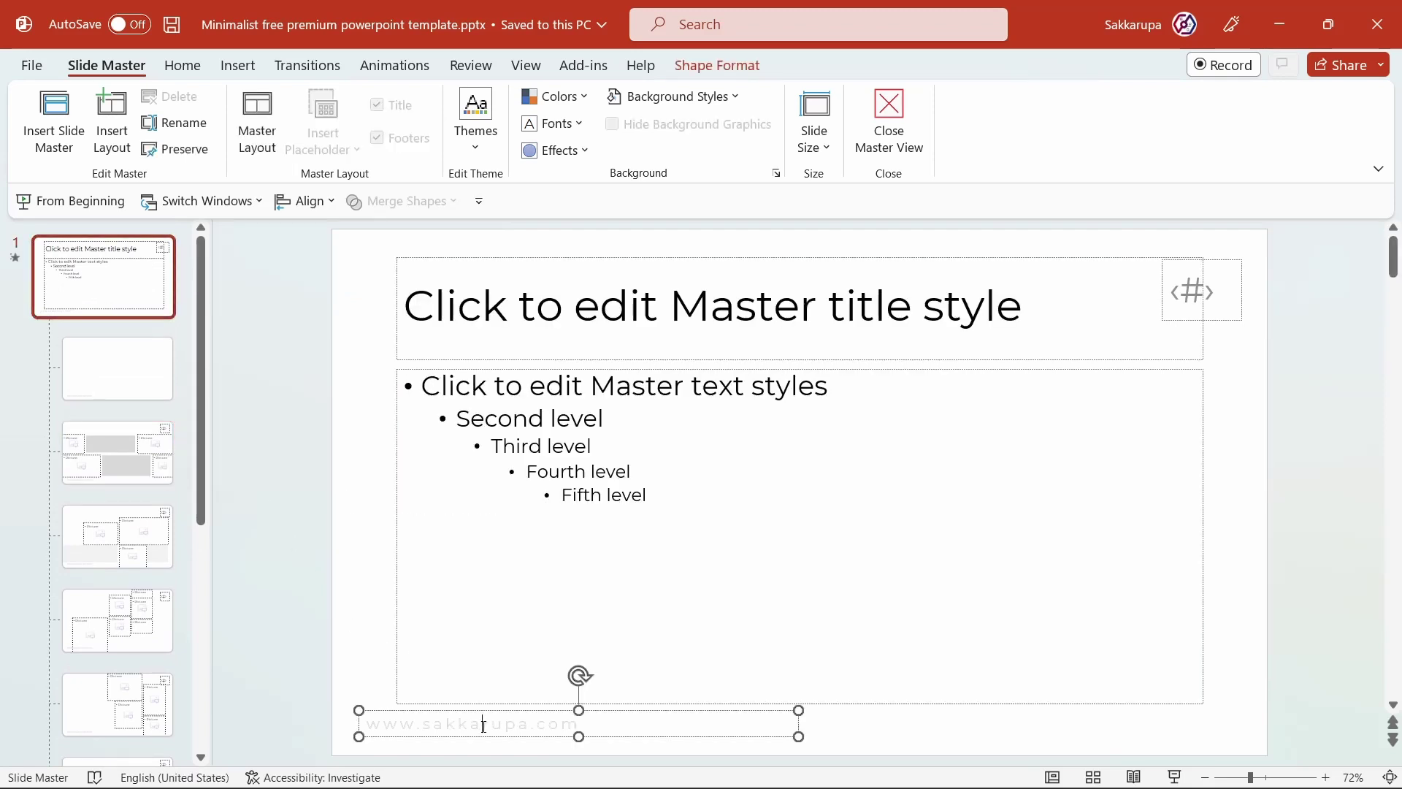
pyautogui.click(449, 709)
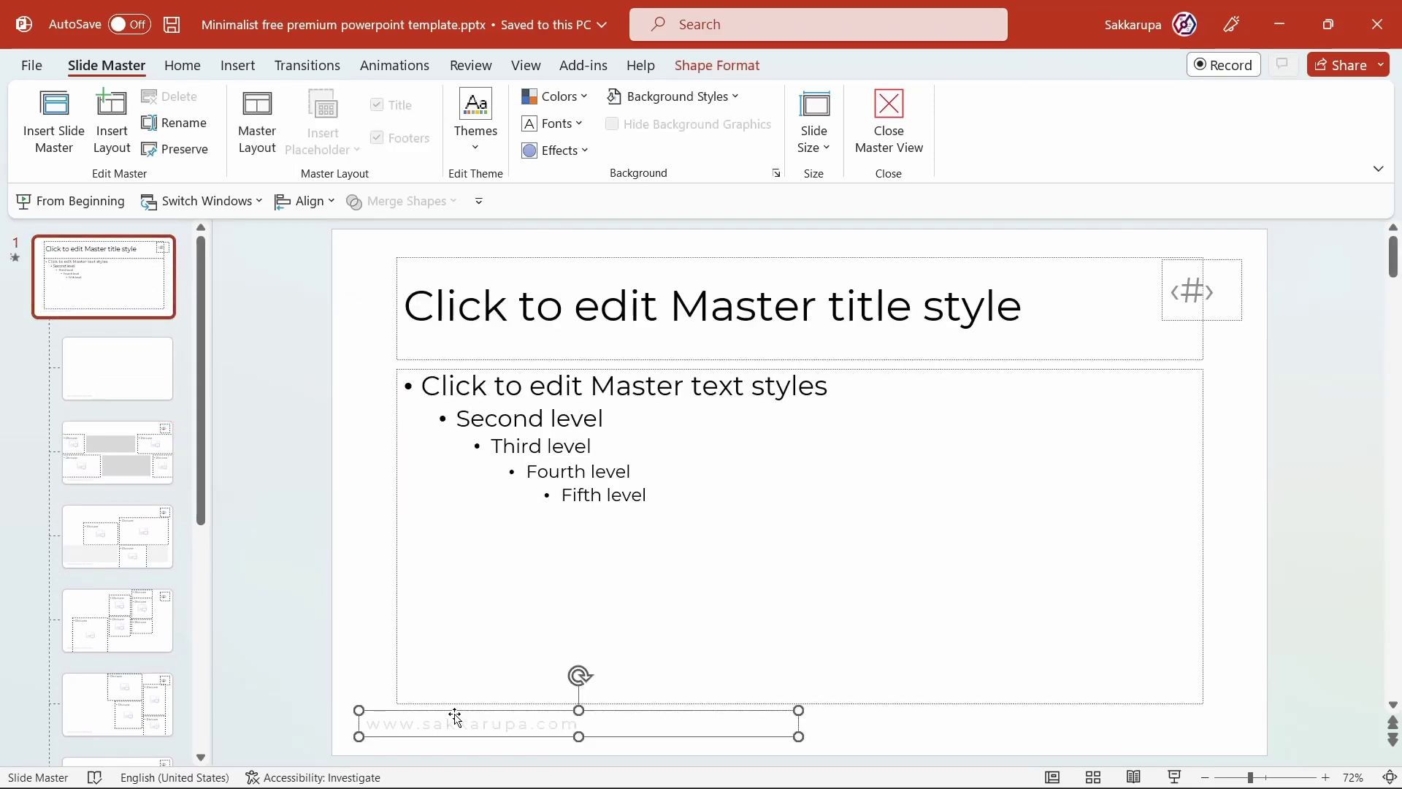
pyautogui.click(1244, 312)
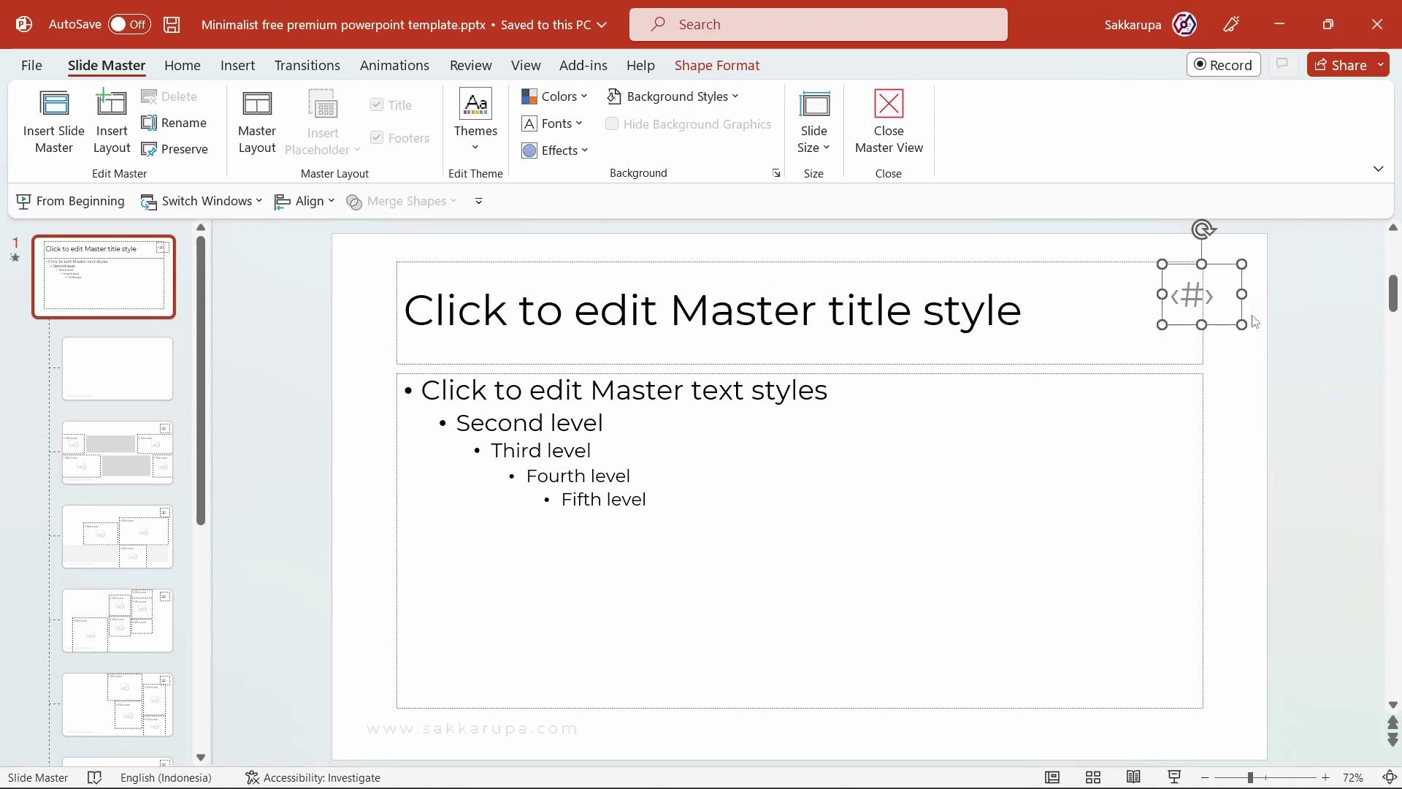
pyautogui.click(1259, 325)
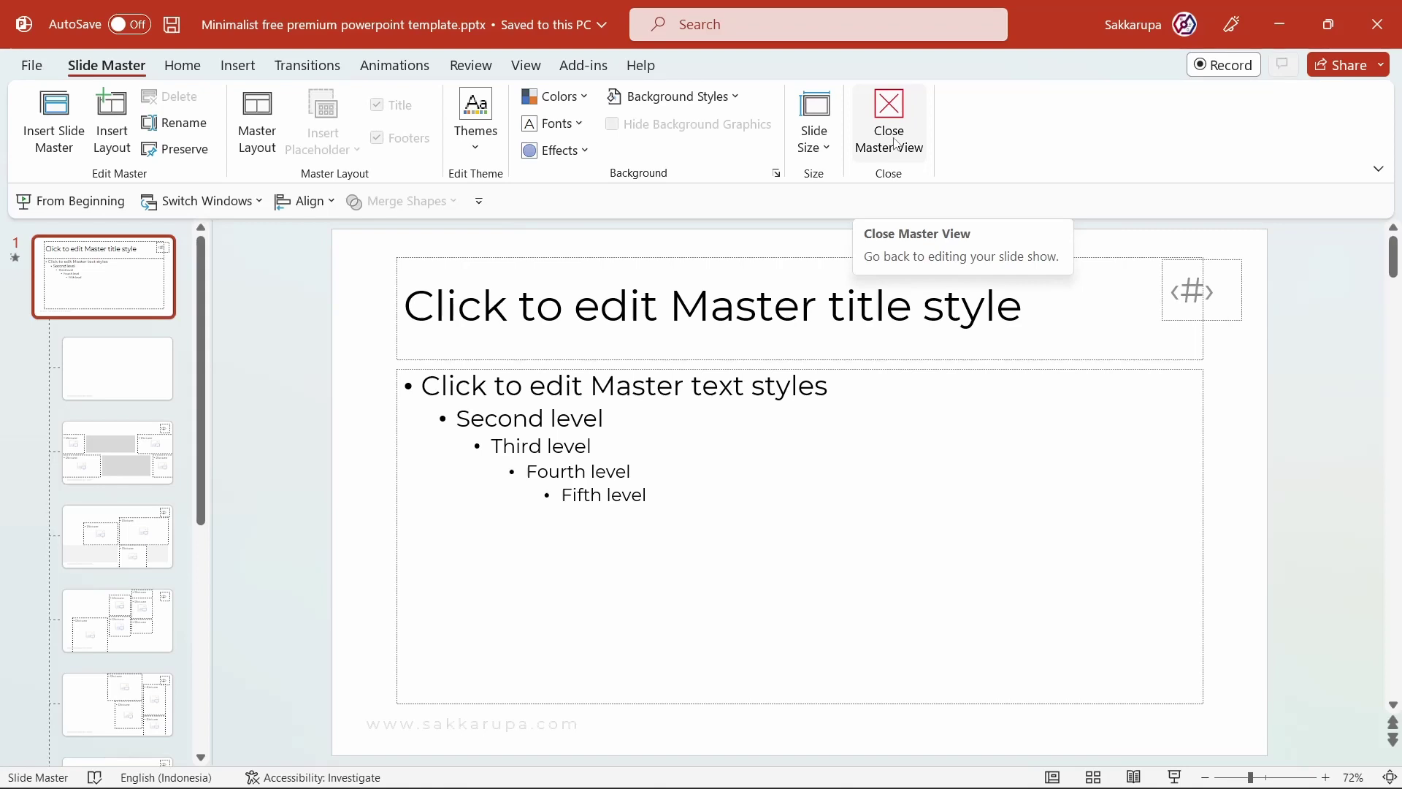
pyautogui.click(1052, 777)
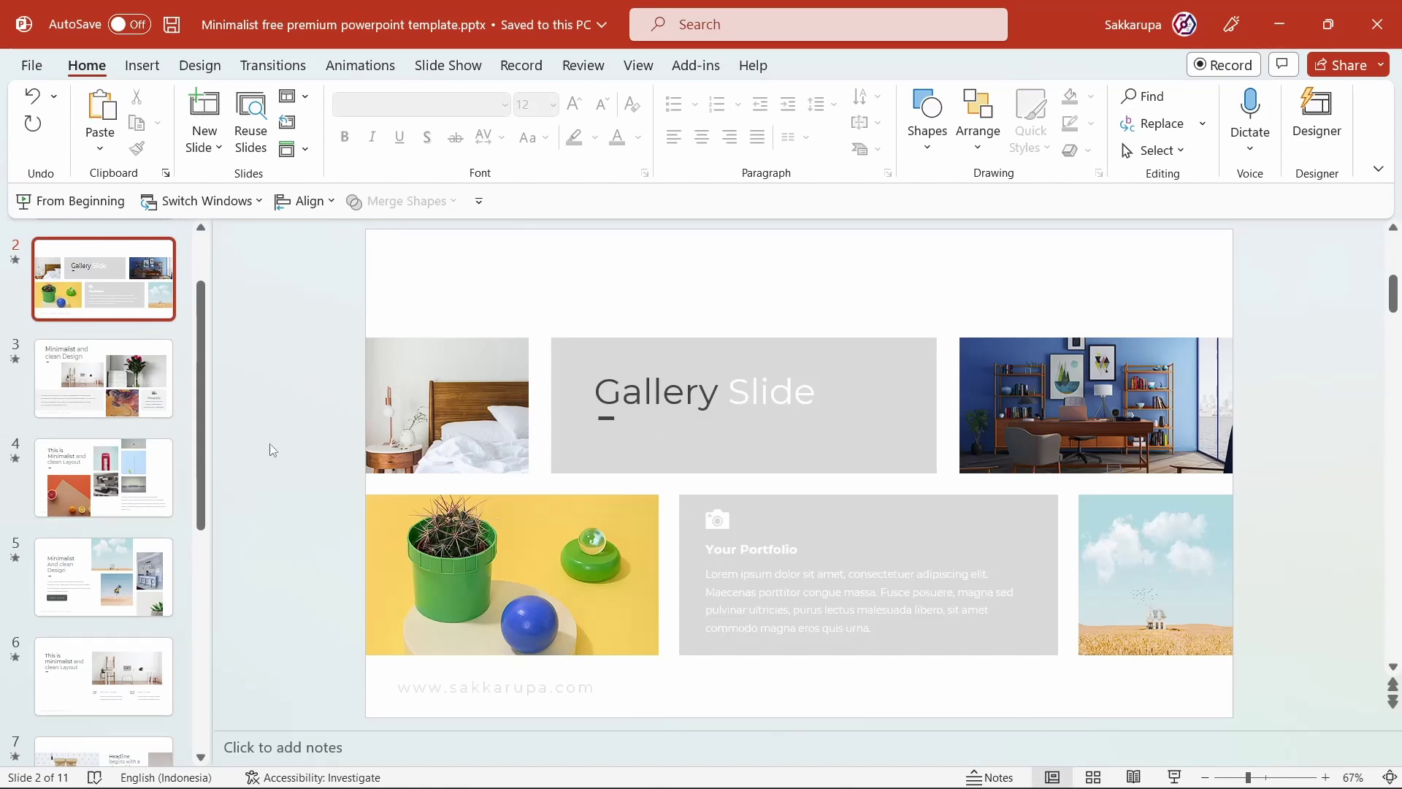
# Step: Select slide 1, the Maringeng title slide with the pink-field tree background
pyautogui.scroll(3, 110, 328)
pyautogui.click(104, 286)
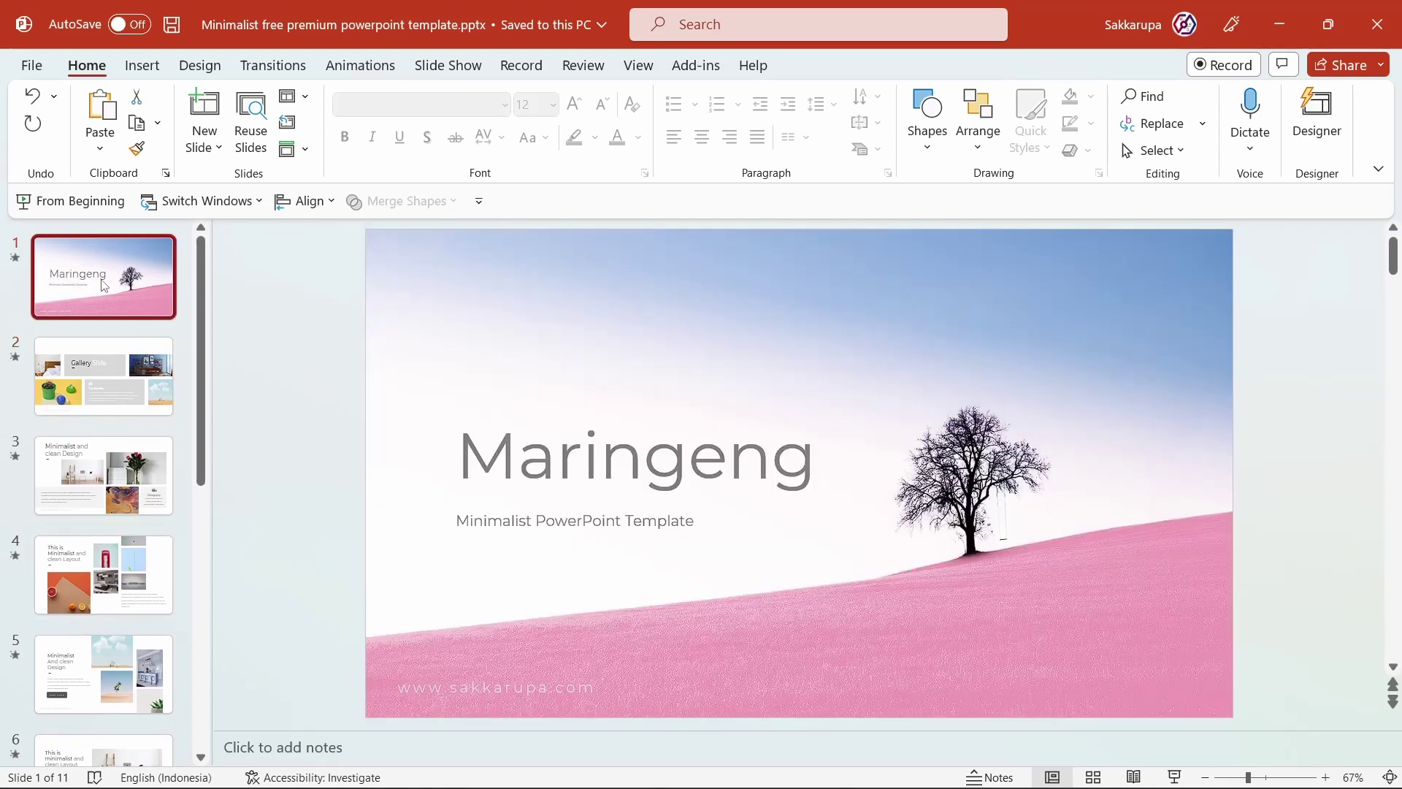